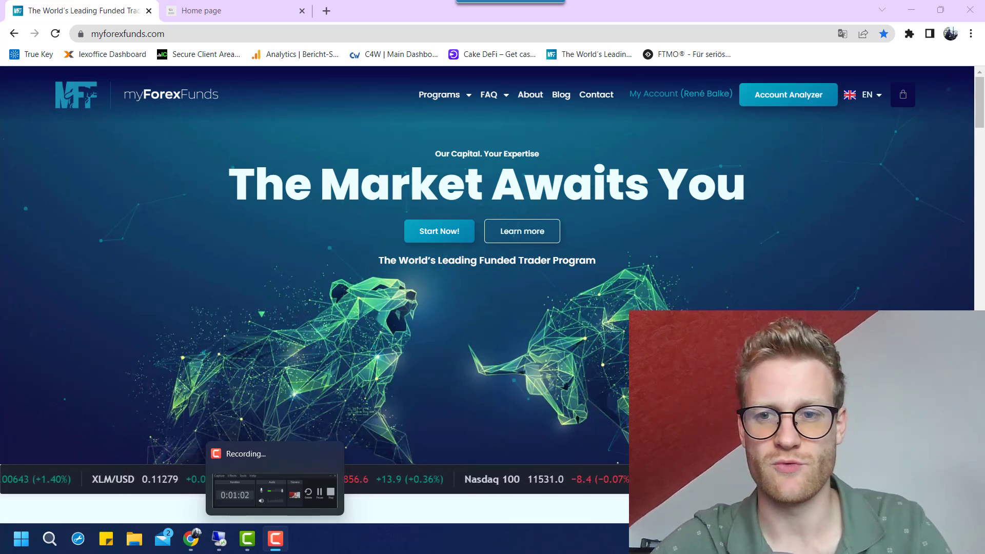
Step: Switch to the Traders Global Group MetaTrader 5 terminal and enlarge the latest USDJPY H1 candles for a closer look
left_click(191, 539)
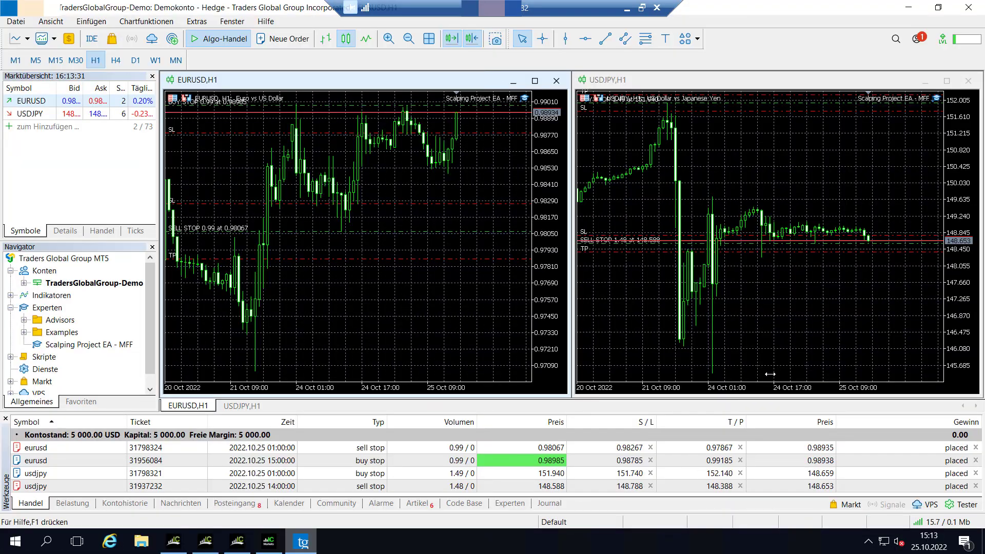
left_click(784, 386)
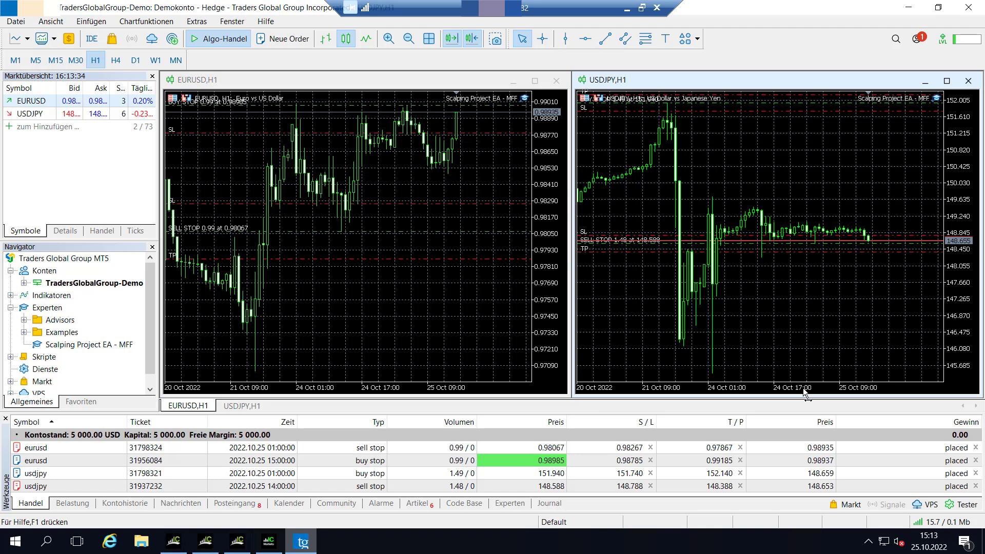
left_click_drag(805, 394, 807, 394)
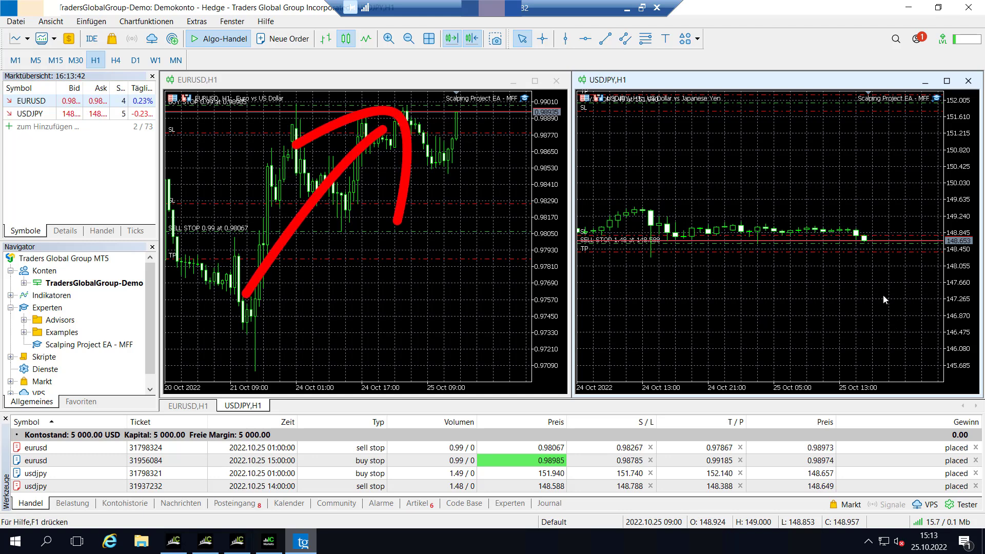
scroll(858, 348, "up", 1)
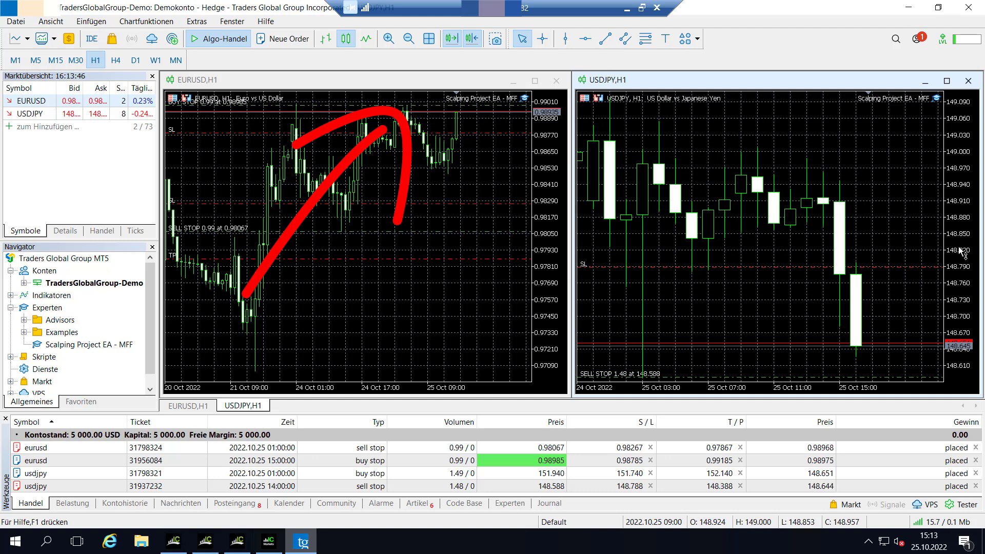
left_click_drag(960, 256, 961, 260)
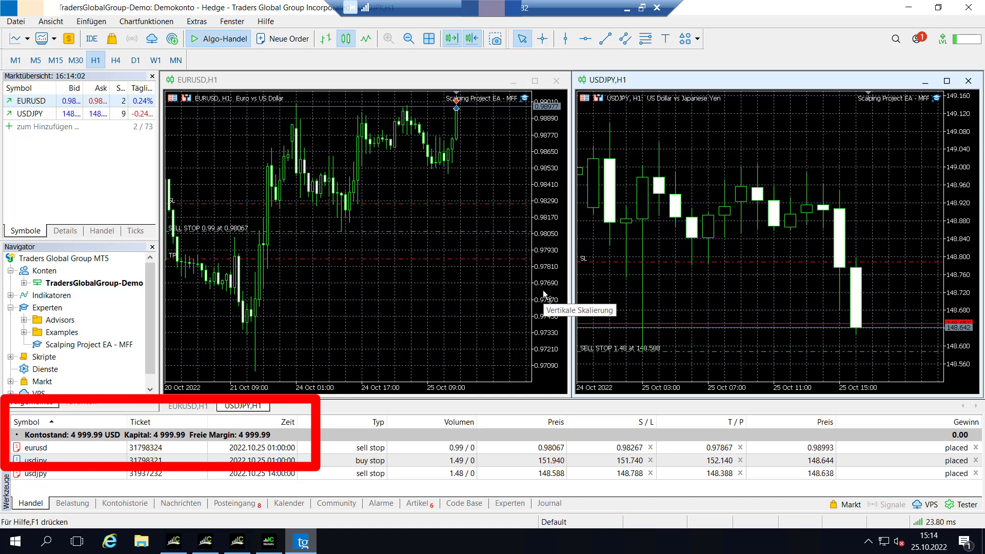
left_click(124, 504)
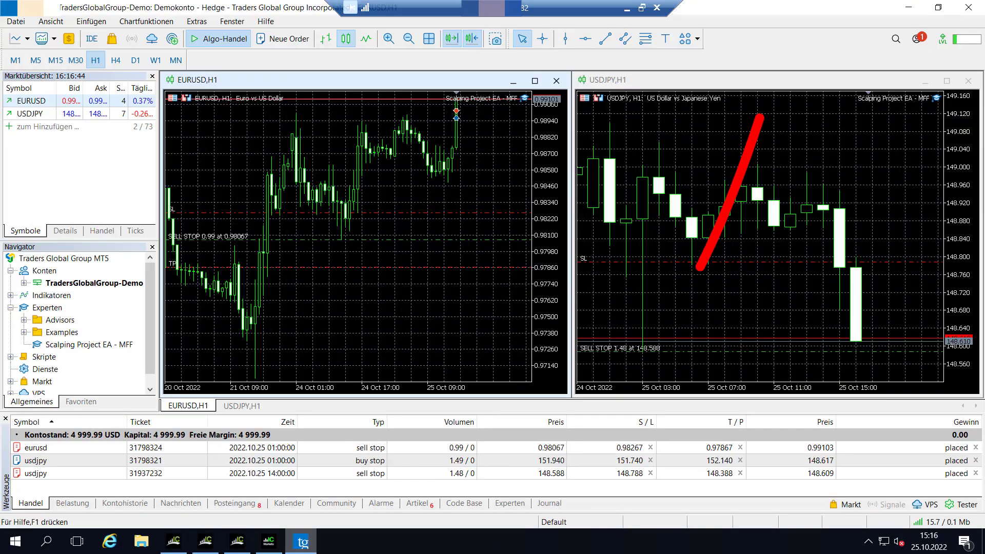
left_click_drag(700, 267, 669, 312)
mouse_move(752, 274)
left_mouse_down()
mouse_move(643, 313)
mouse_move(632, 226)
left_mouse_up()
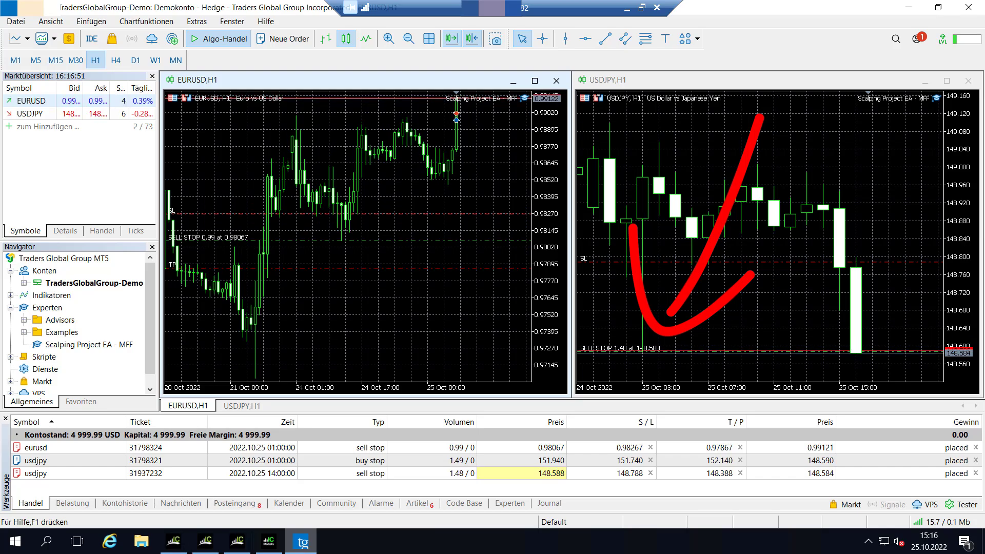
key("Escape")
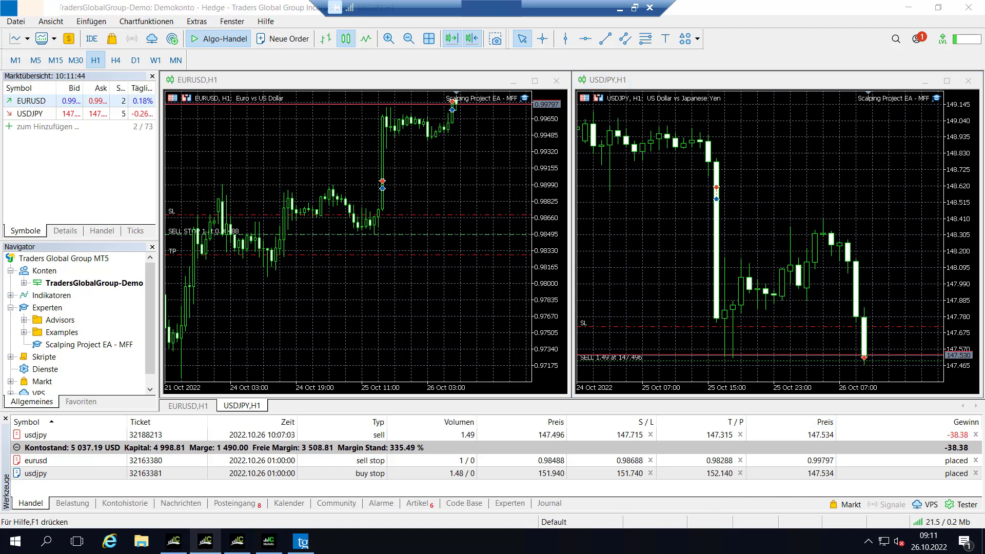
Step: Compare the USDJPY sell trade in the Traders Global Group terminal with the same trade in the IC Markets terminal
left_click(266, 548)
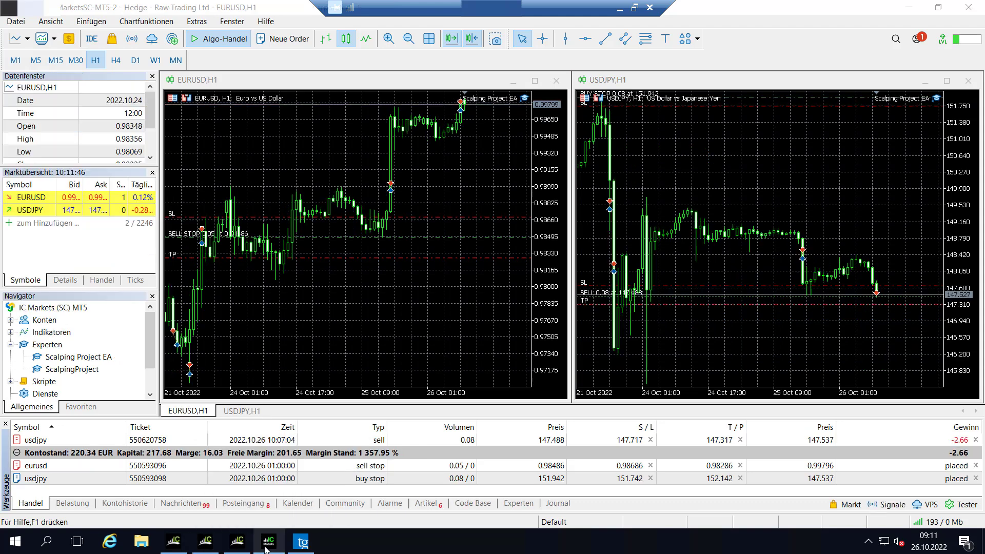
left_click(297, 545)
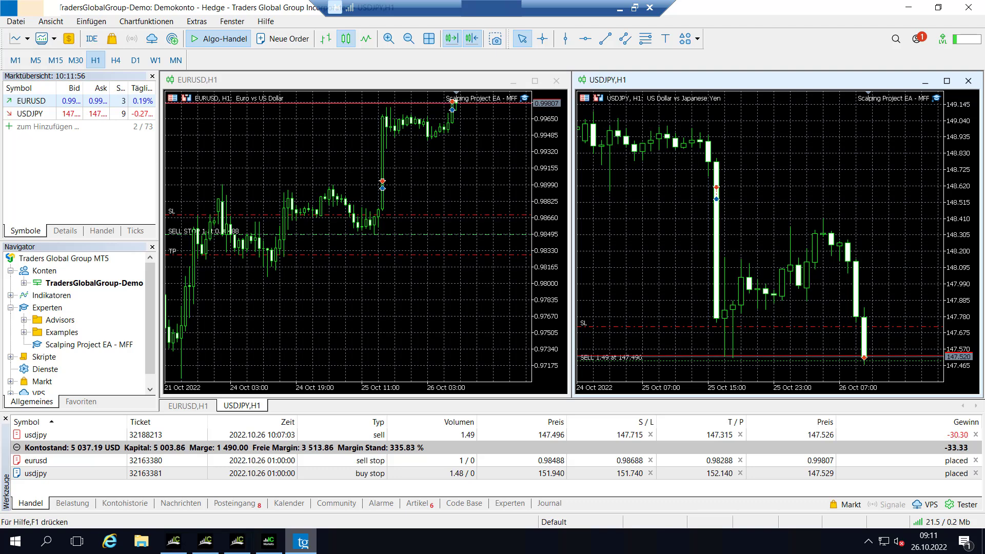
left_click(269, 542)
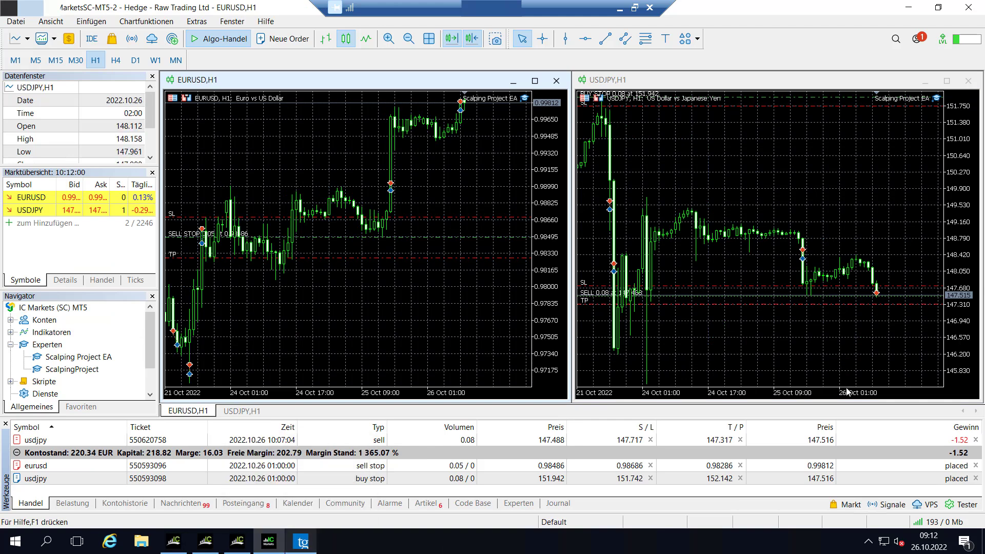
left_click(864, 397)
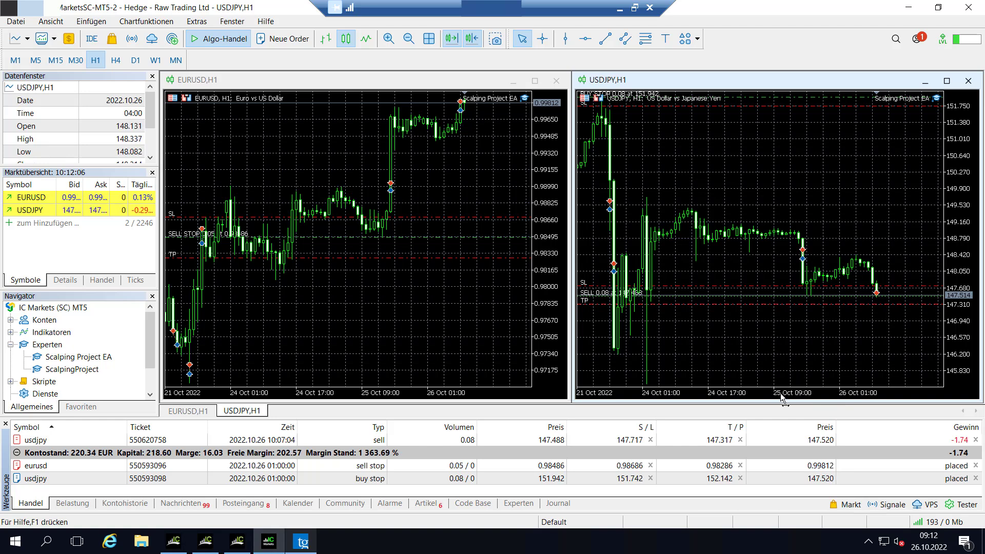
scroll(784, 398, "up", 3)
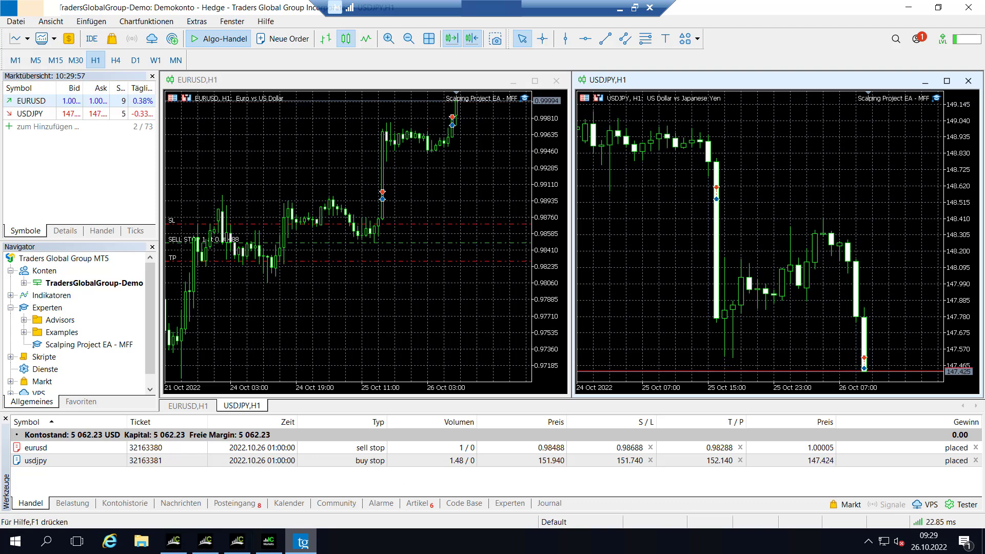
left_click(274, 544)
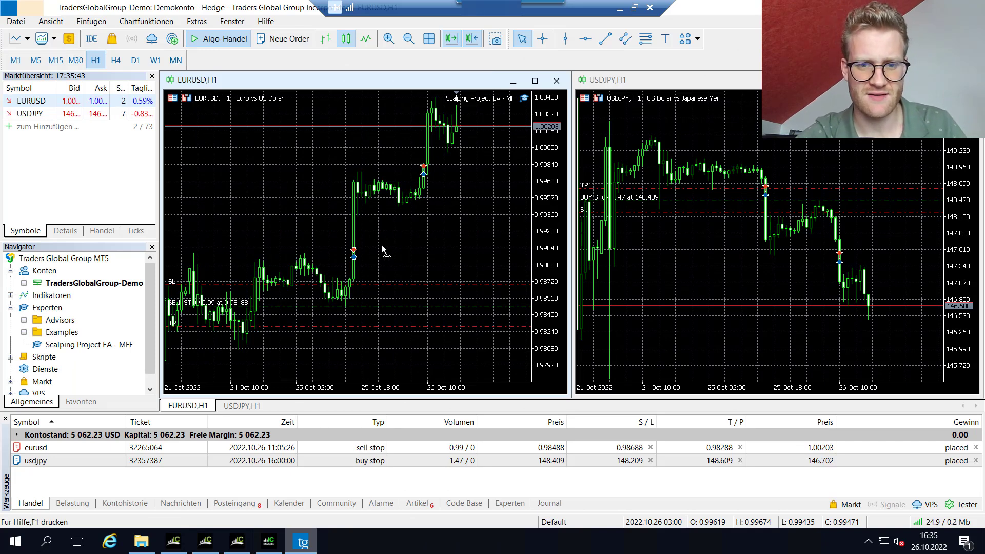
Step: Open the input settings of Scalping Project EA - MFF on the EURUSD chart and move the window clear of the center
middle_click(353, 250)
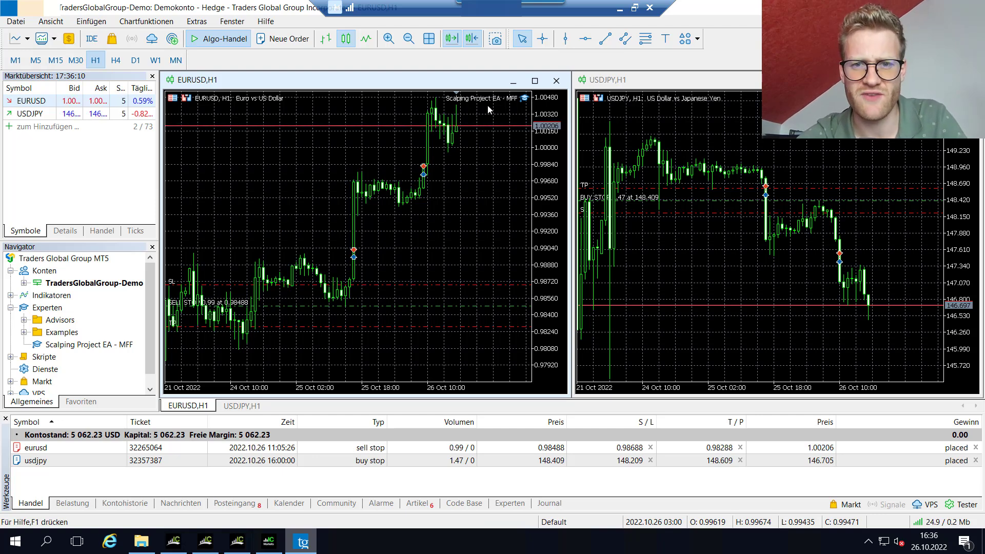
left_click(524, 100)
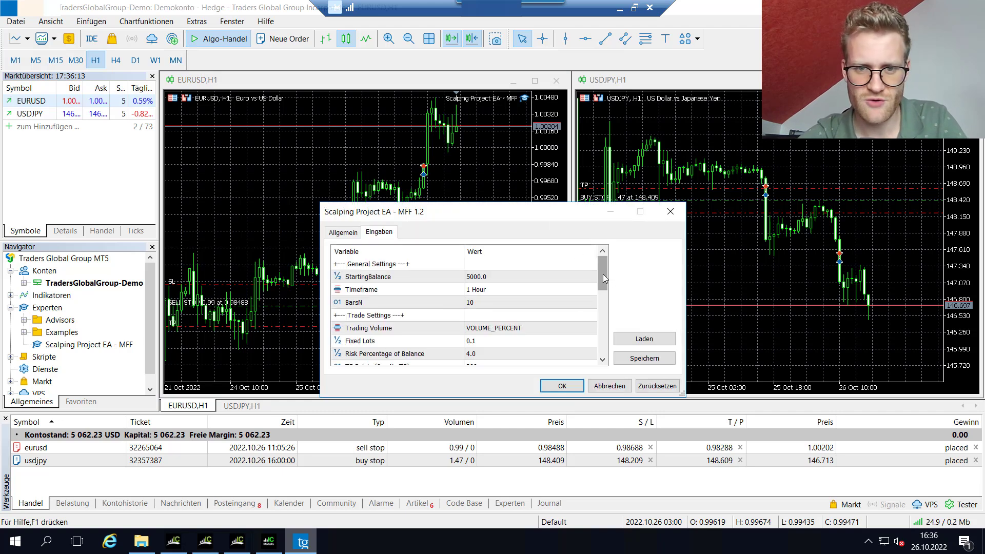
left_click_drag(495, 221, 398, 154)
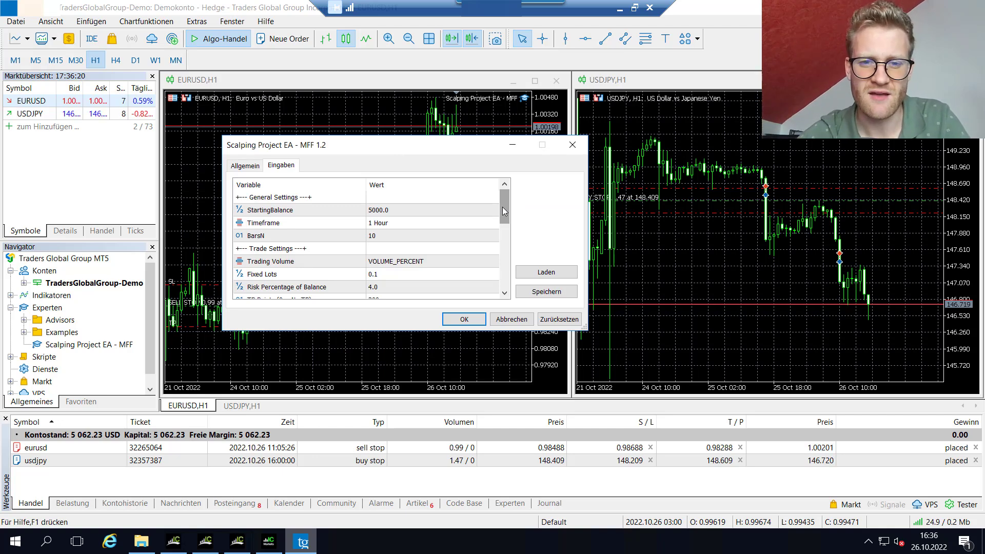
Step: Review the expert advisor's StartingBalance, Timeframe, BarsN and Risk Percentage of Balance inputs
left_click(422, 211)
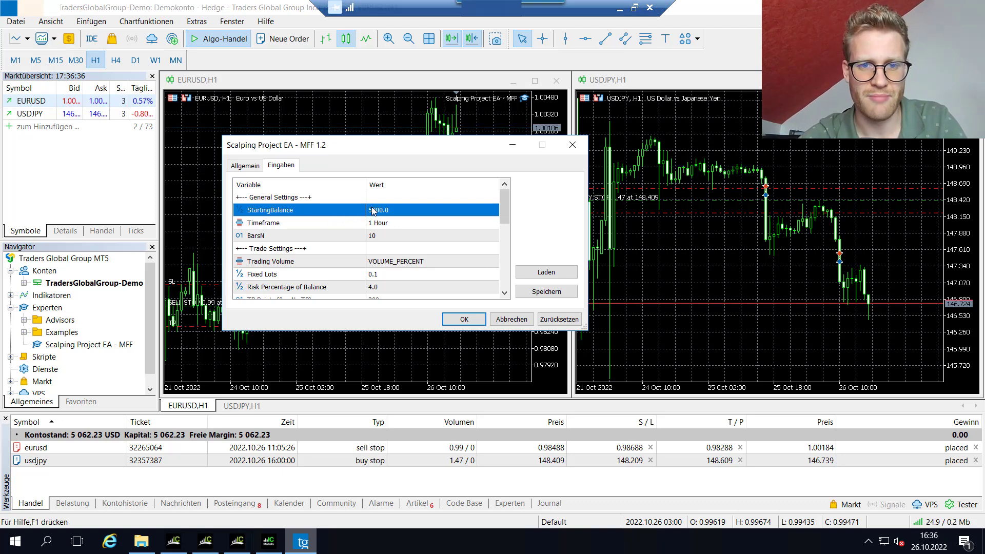
left_click(381, 222)
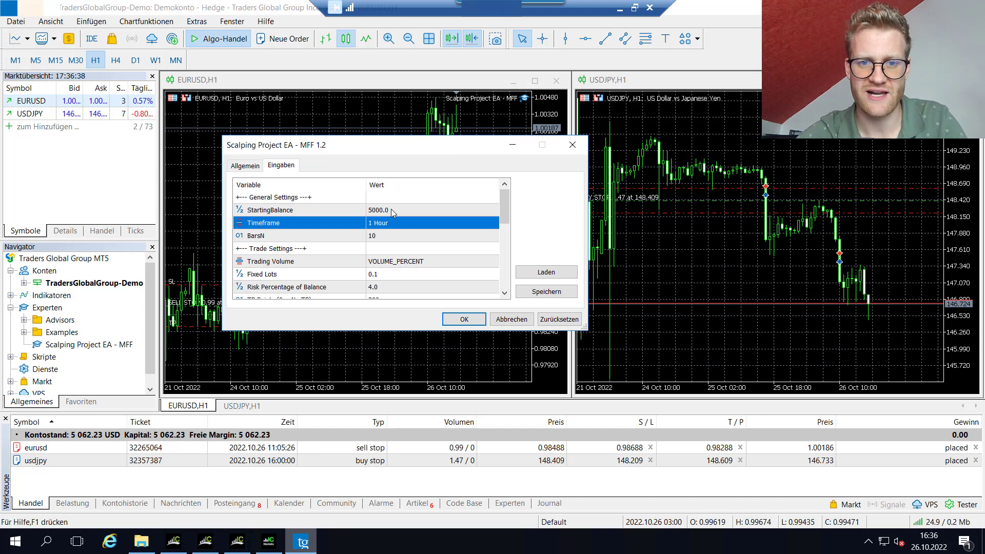
left_click(393, 211)
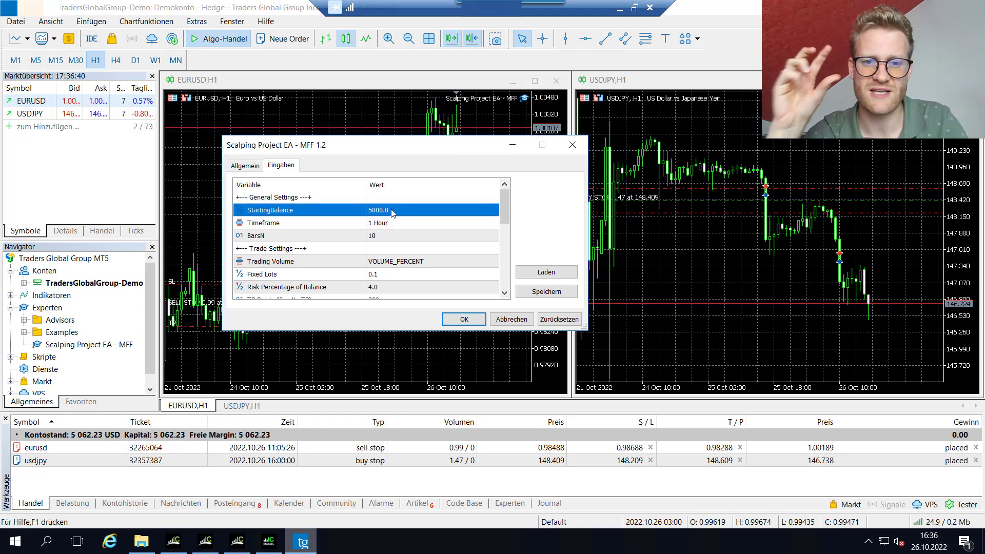
left_click(405, 290)
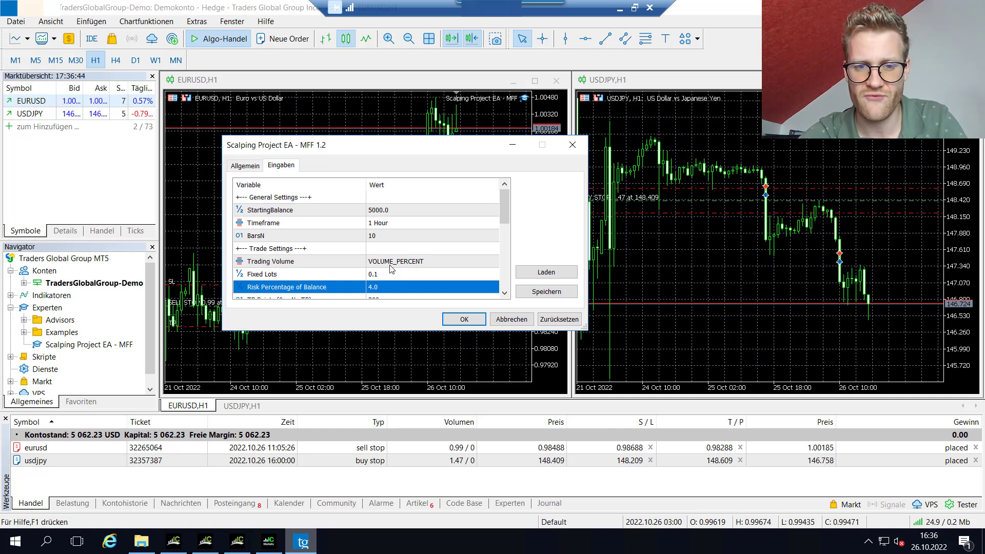
left_click(399, 214)
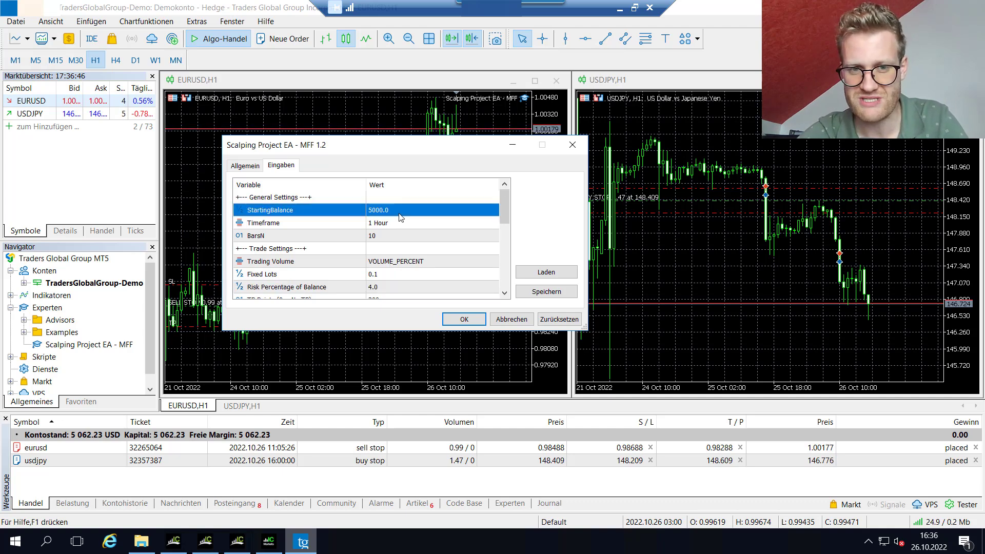
left_click(399, 286)
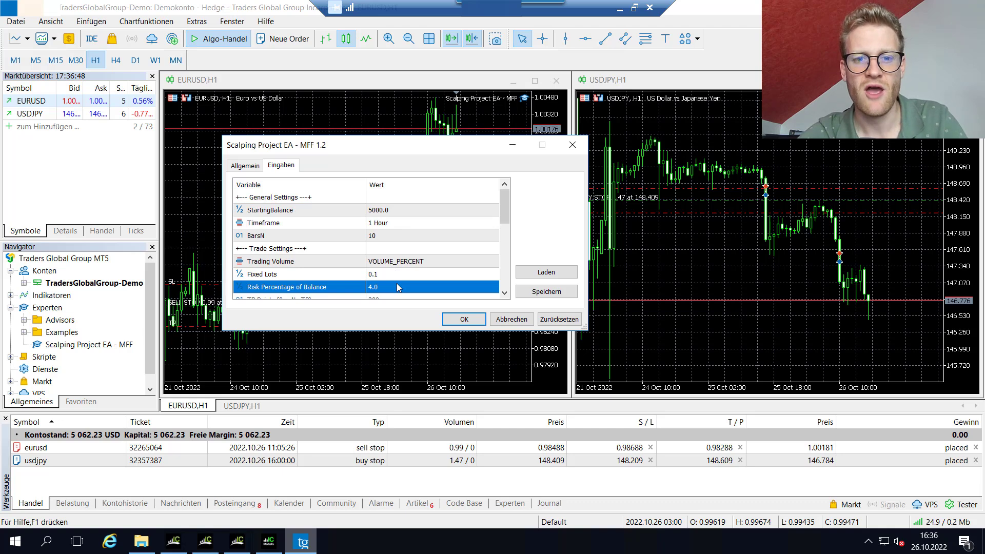
left_click(405, 209)
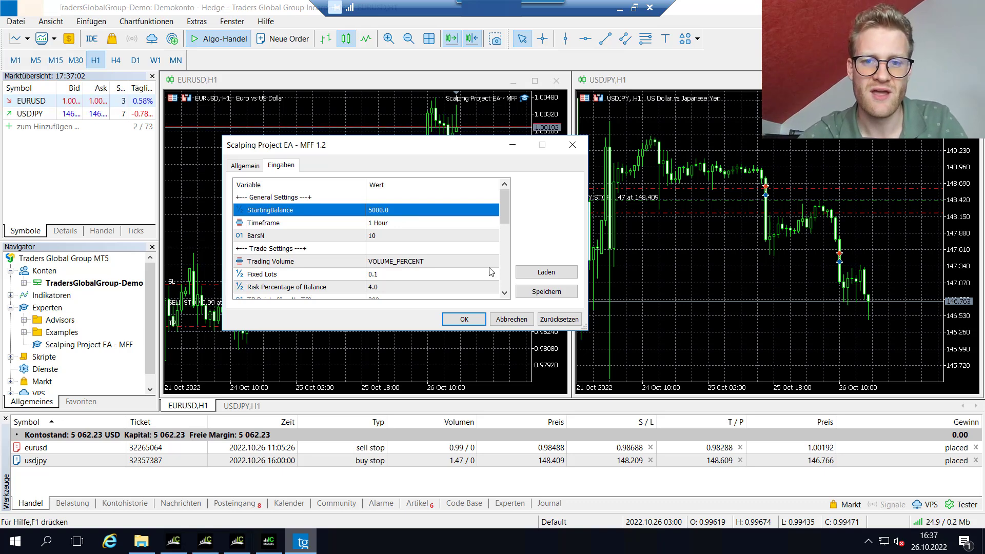
mouse_move(503, 213)
left_mouse_down()
mouse_move(504, 288)
mouse_move(500, 198)
left_mouse_up()
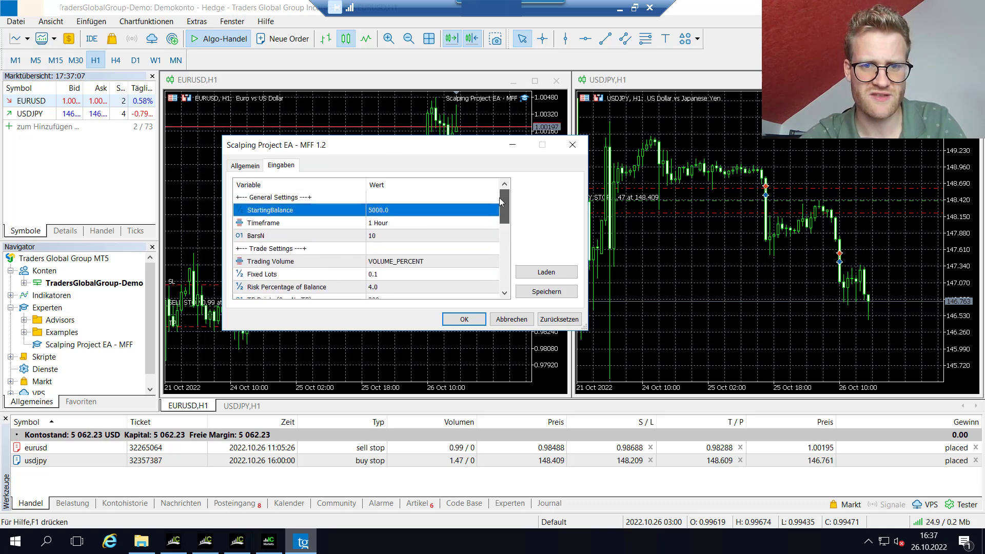
left_click(359, 237)
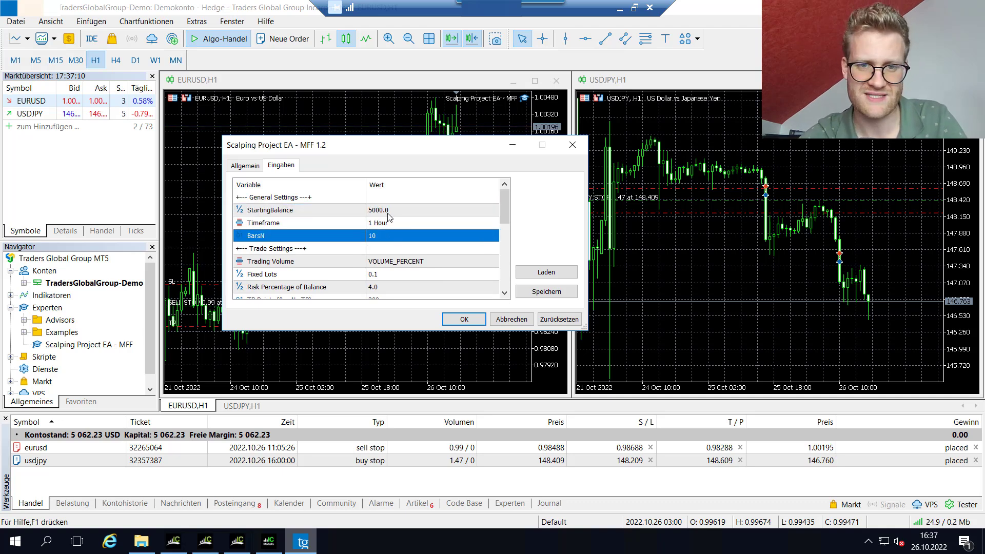
left_click(388, 214)
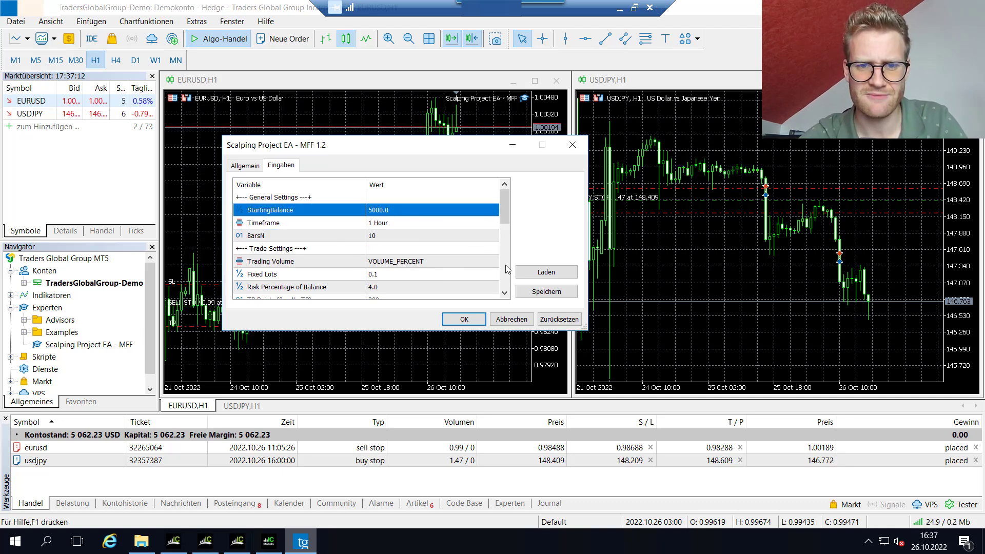
Step: Enlarge the expert advisor's settings window so that more of its trade and time settings fit in the list
left_click(504, 293)
left_click(504, 292)
left_click(504, 293)
left_click(502, 296)
left_click_drag(506, 224, 497, 198)
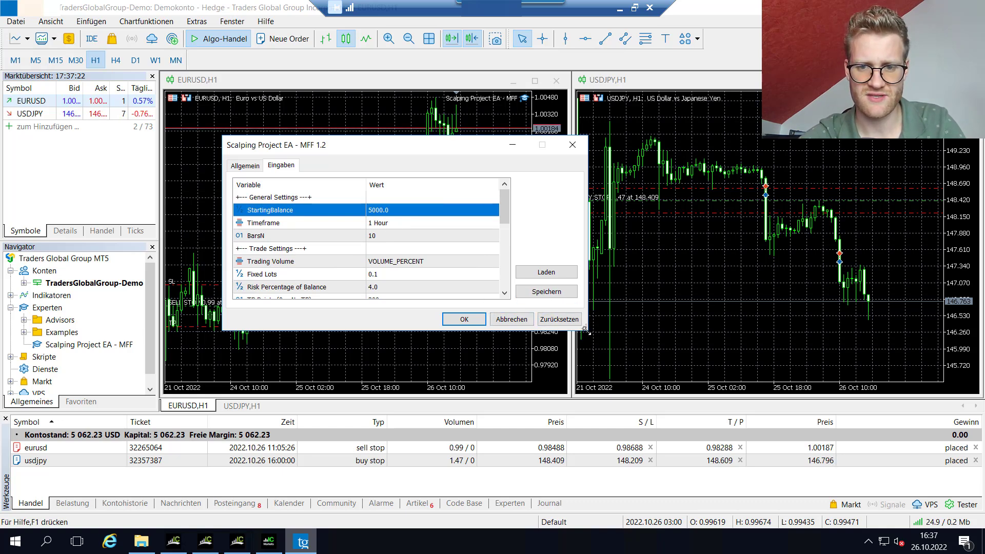
left_click_drag(628, 388, 646, 413)
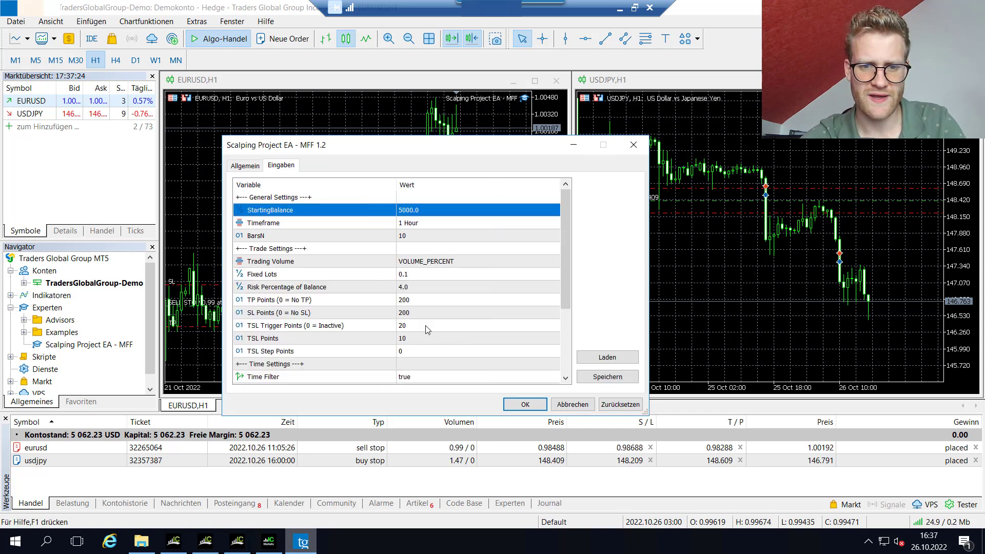
Step: Review the TSL Trigger Points, TP Points and remaining inputs, and close the expert advisor's settings without changes
left_click(413, 330)
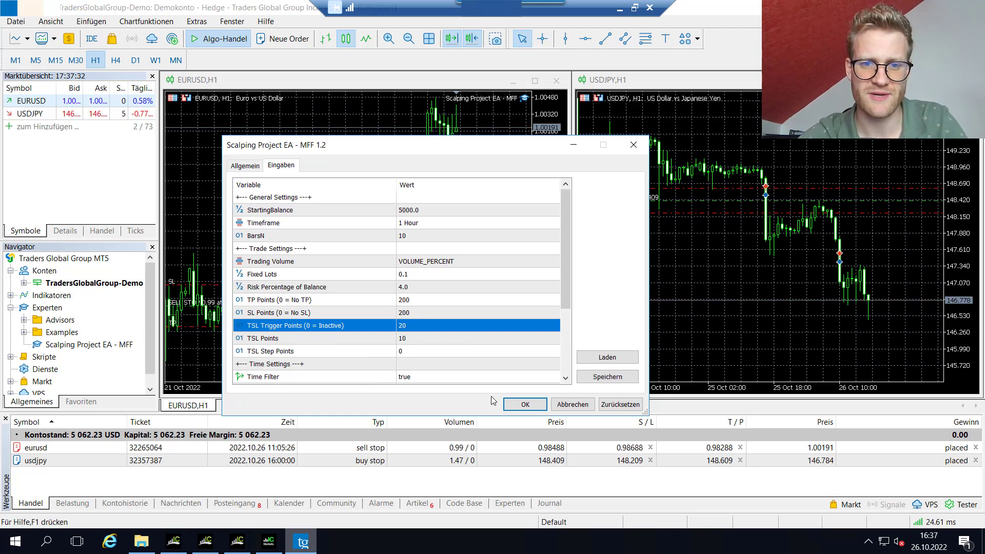
left_click(394, 304)
left_click(394, 303)
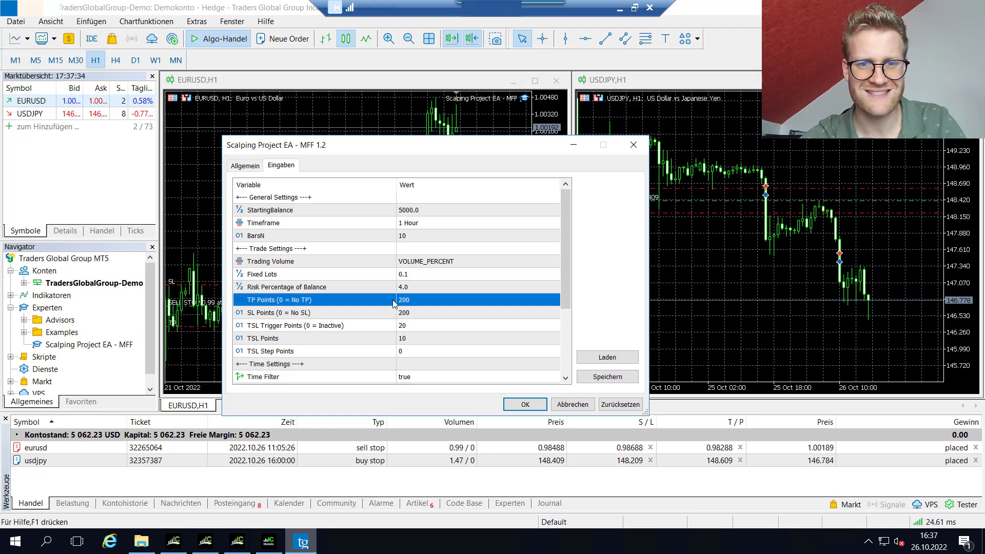
scroll(394, 304, "down", 3)
scroll(448, 306, "up", 3)
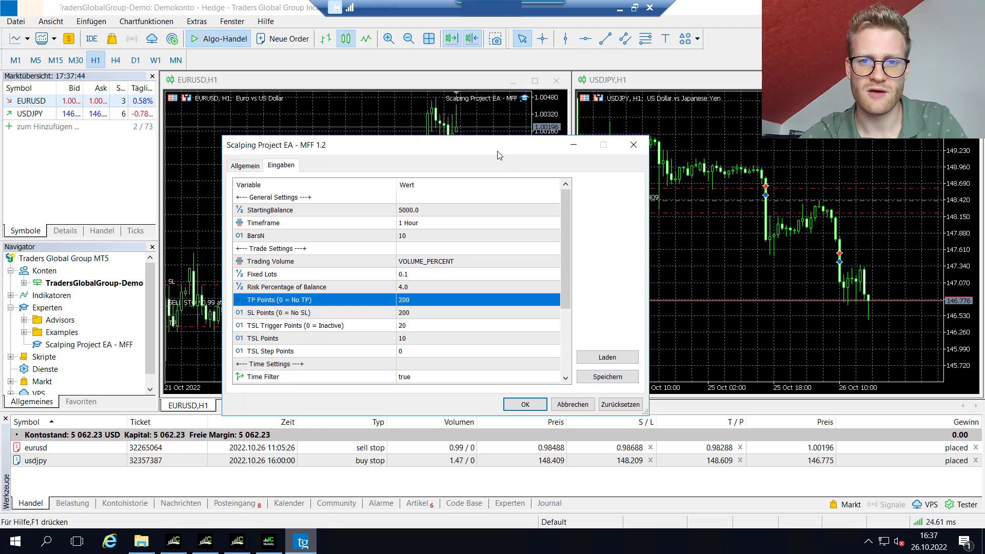
left_click_drag(497, 151, 487, 138)
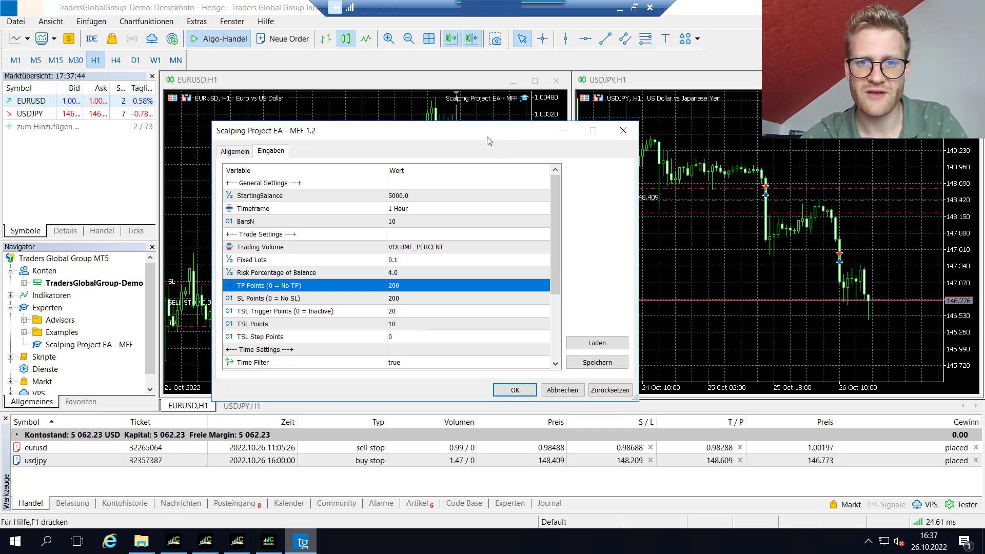
left_click(622, 130)
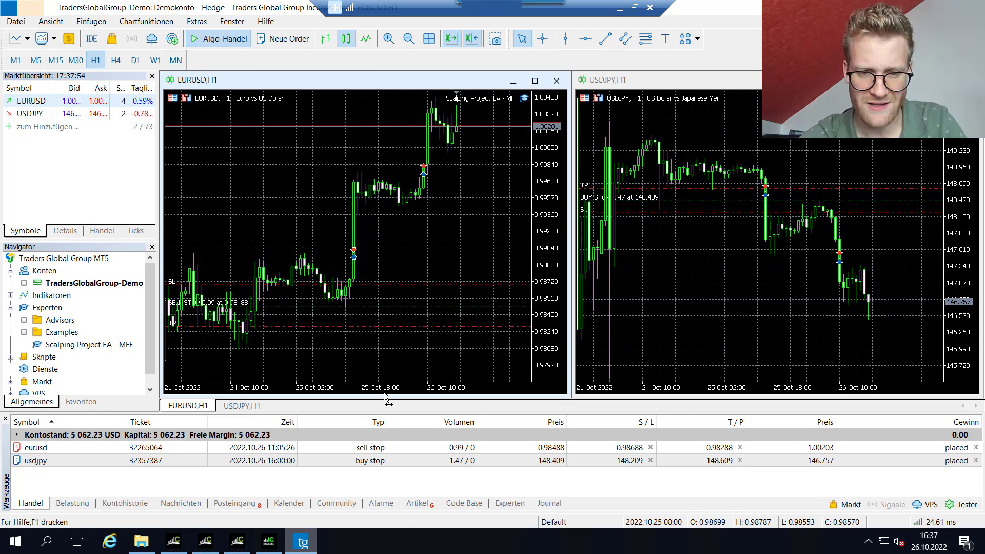
Step: Examine the EURUSD and USDJPY spreads in the market watch of the TradersGlobalGroup demo account
right_click(51, 100)
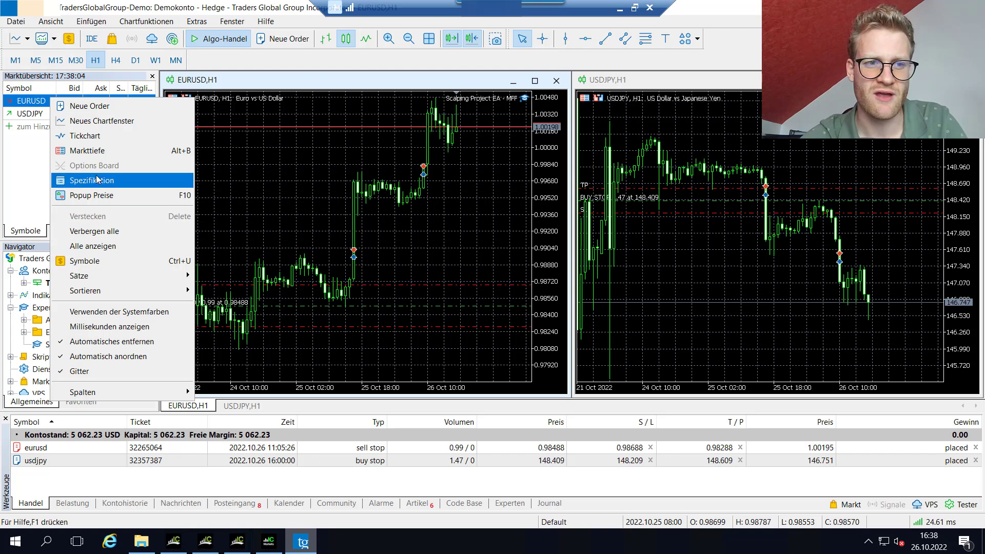
left_click(270, 199)
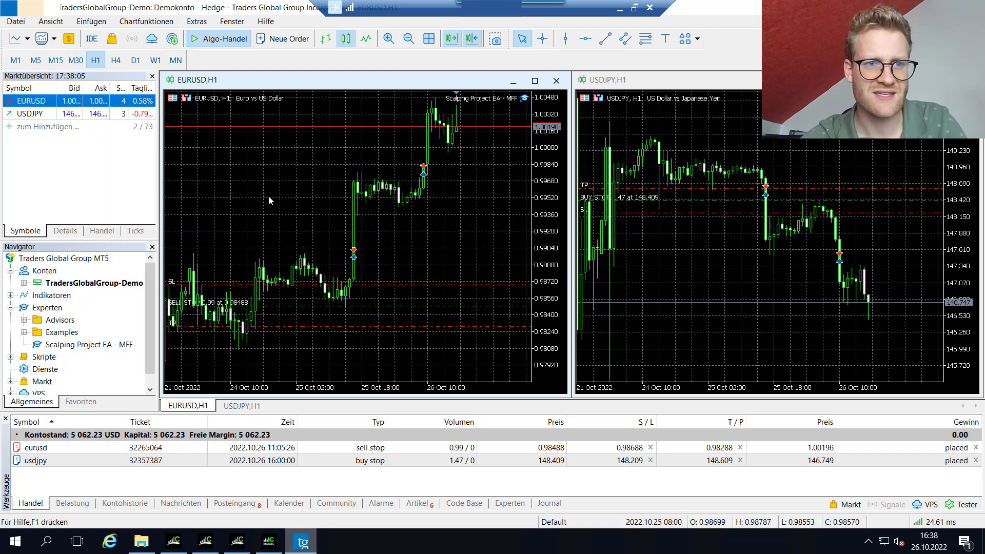
left_click(109, 107)
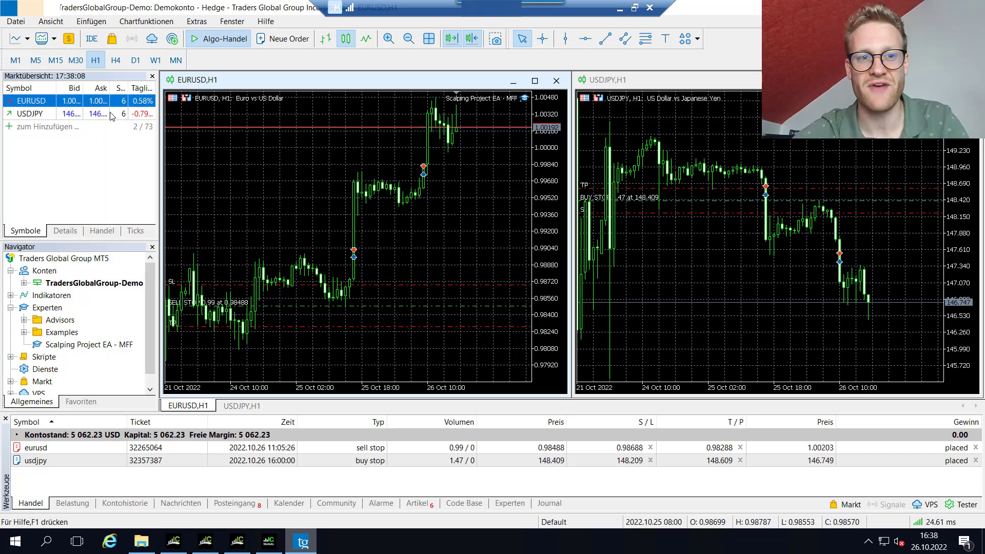
left_click(112, 115)
left_click(317, 203)
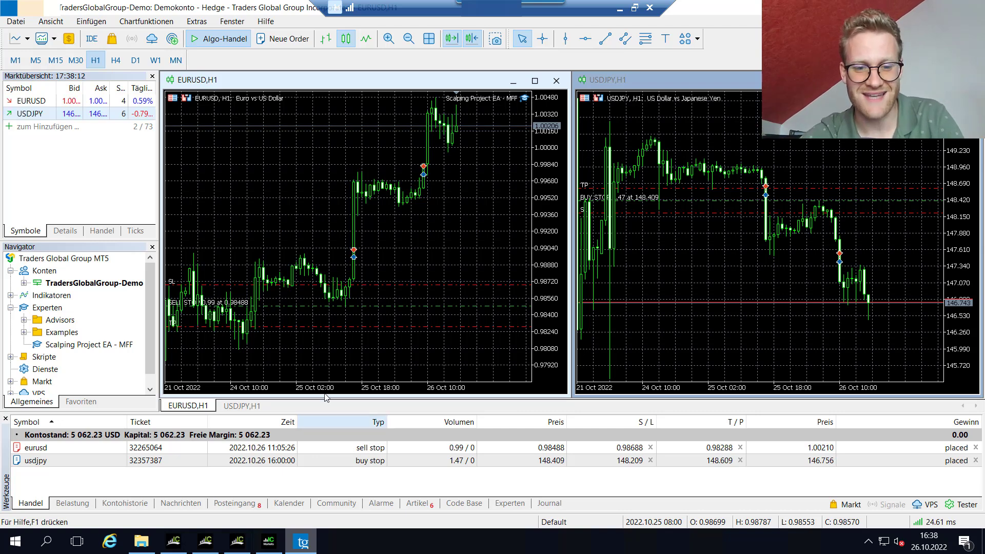
Step: Compare the EURUSD and USDJPY spreads between the IC Markets and TradersGlobalGroup terminals, ending on TradersGlobalGroup
left_click(269, 543)
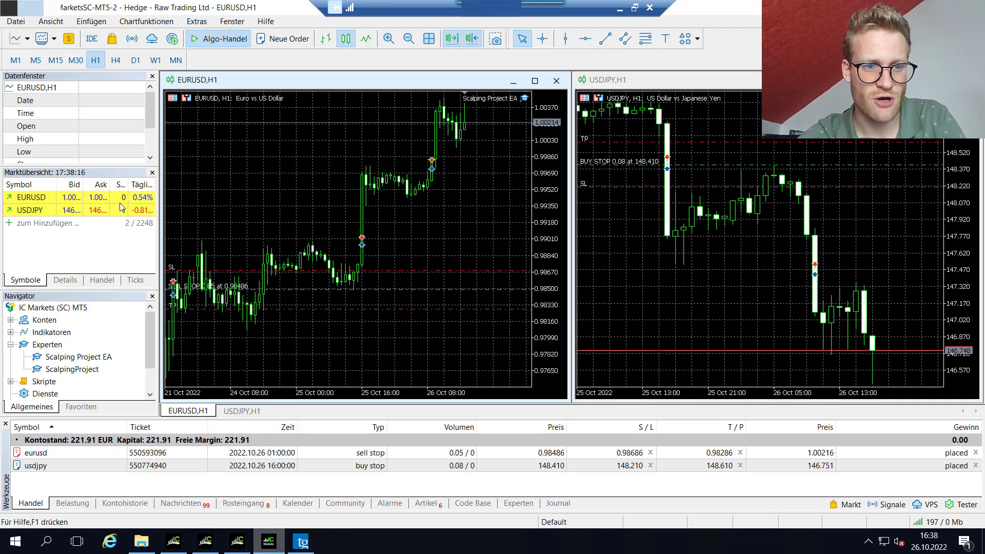
left_click(296, 536)
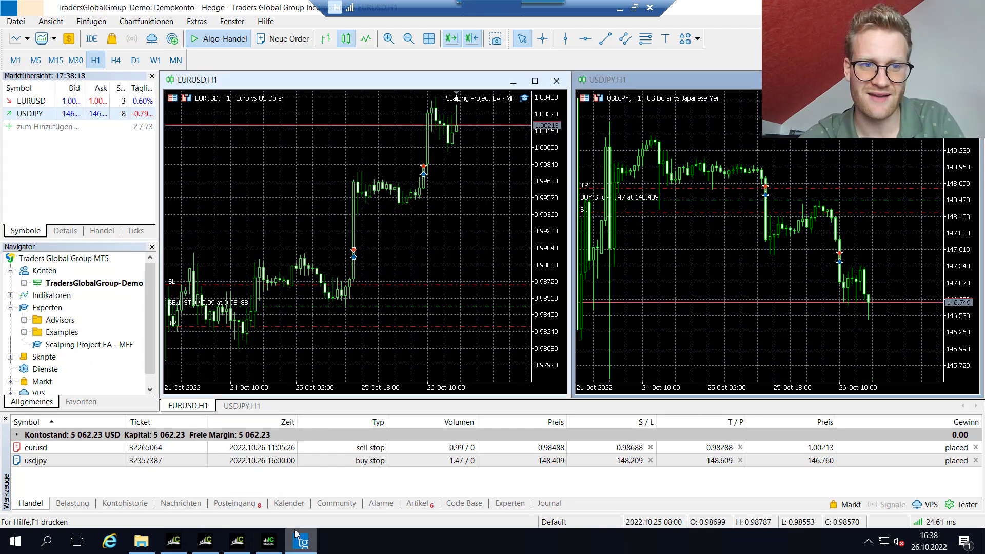
left_click(275, 539)
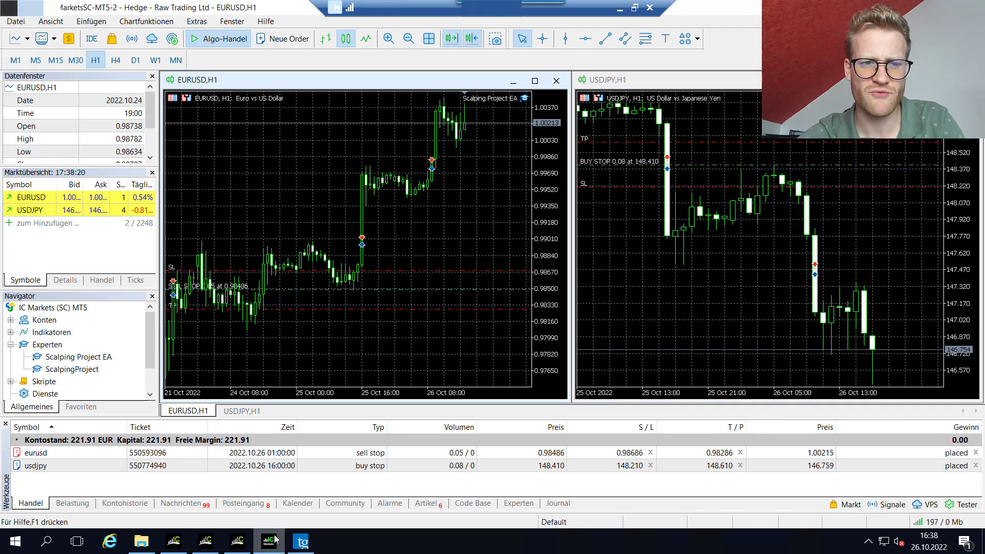
left_click(301, 546)
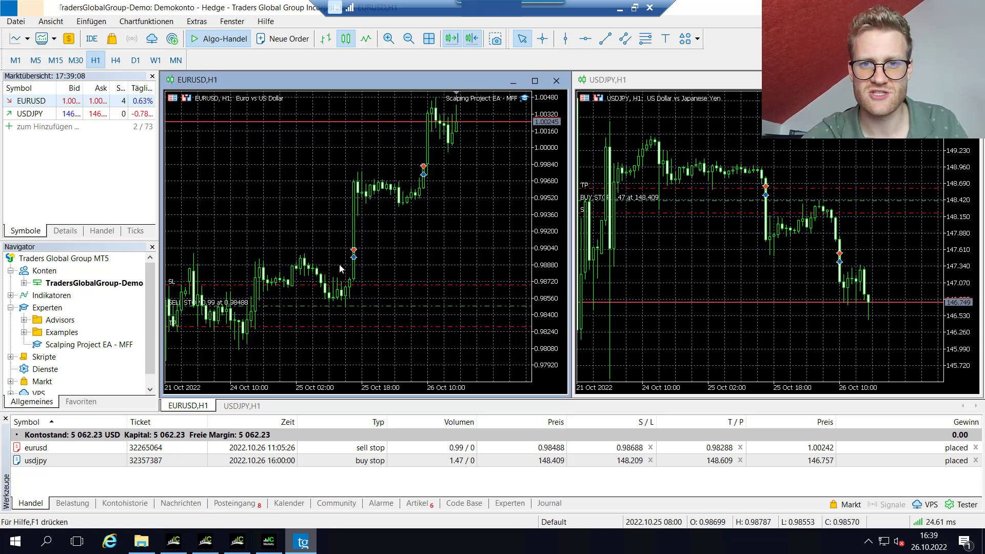
left_click(273, 539)
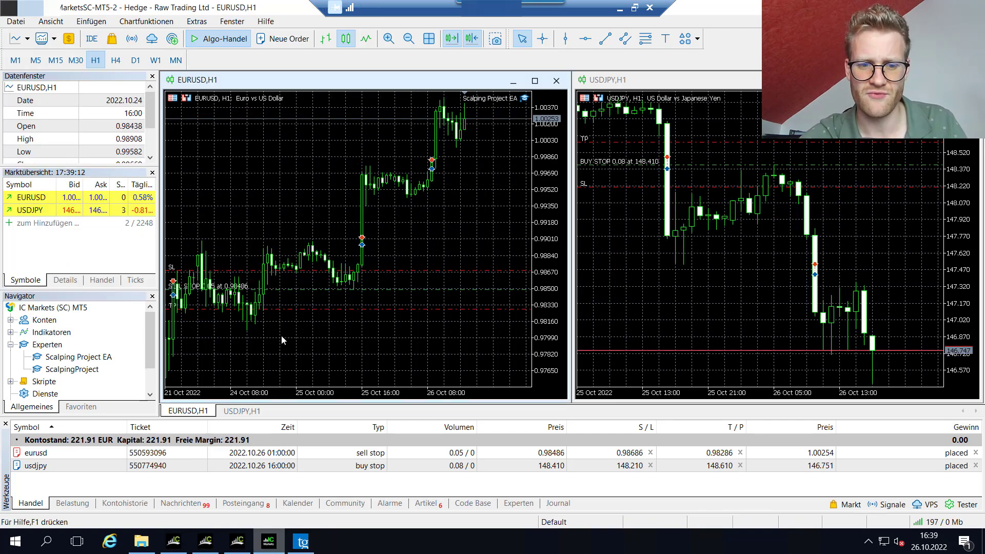
left_click(403, 552)
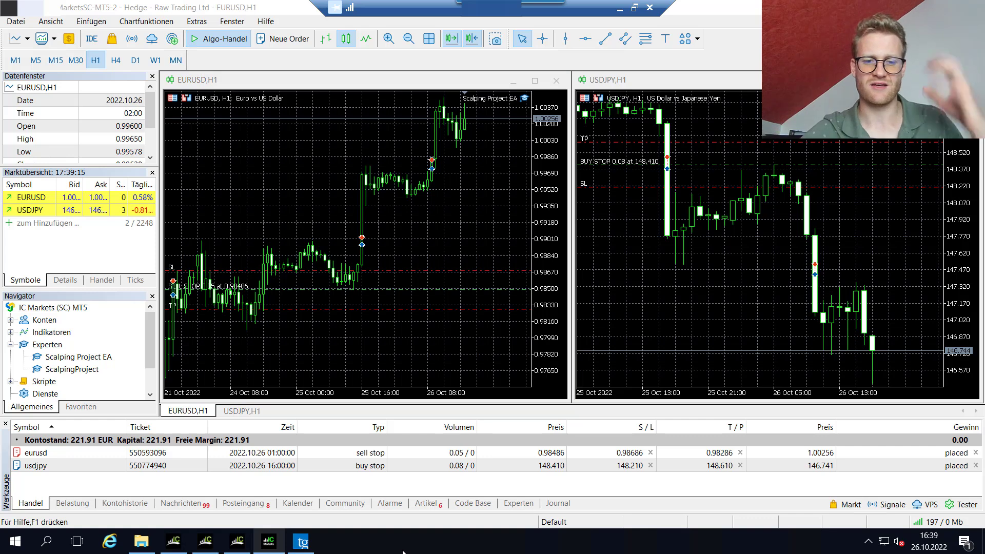
left_click(302, 545)
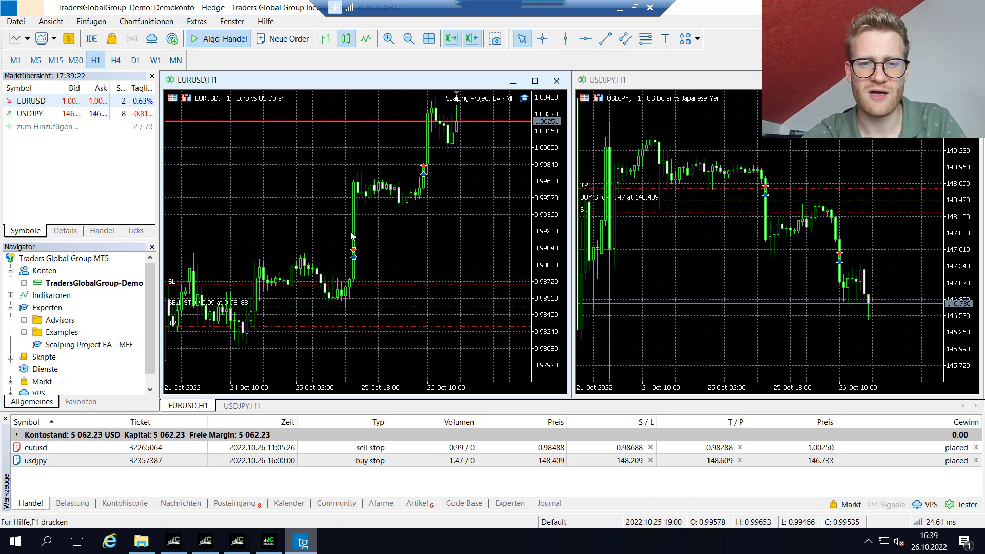
Step: Check the EURUSD specification, then review the commissions of the closed EURUSD trades in the account history
right_click(64, 100)
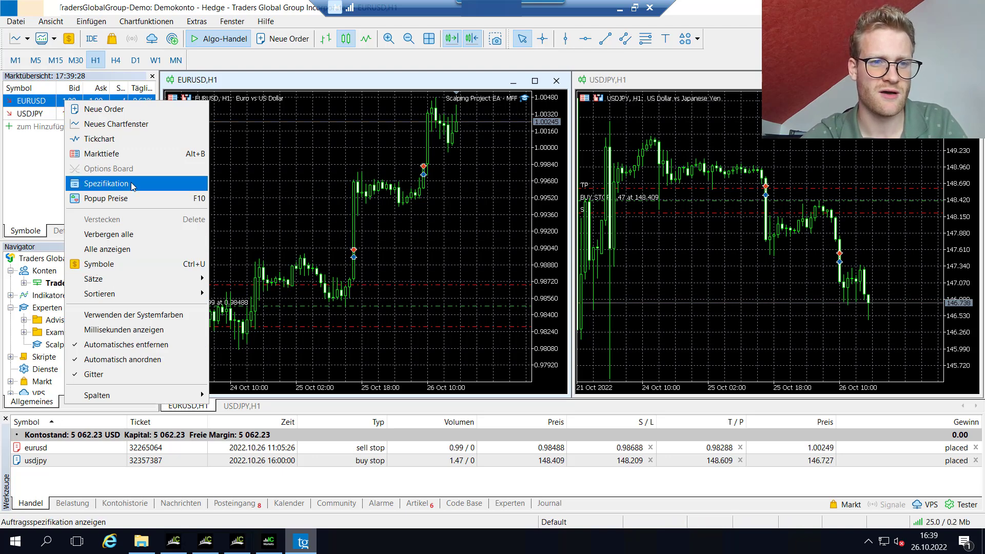
left_click(106, 184)
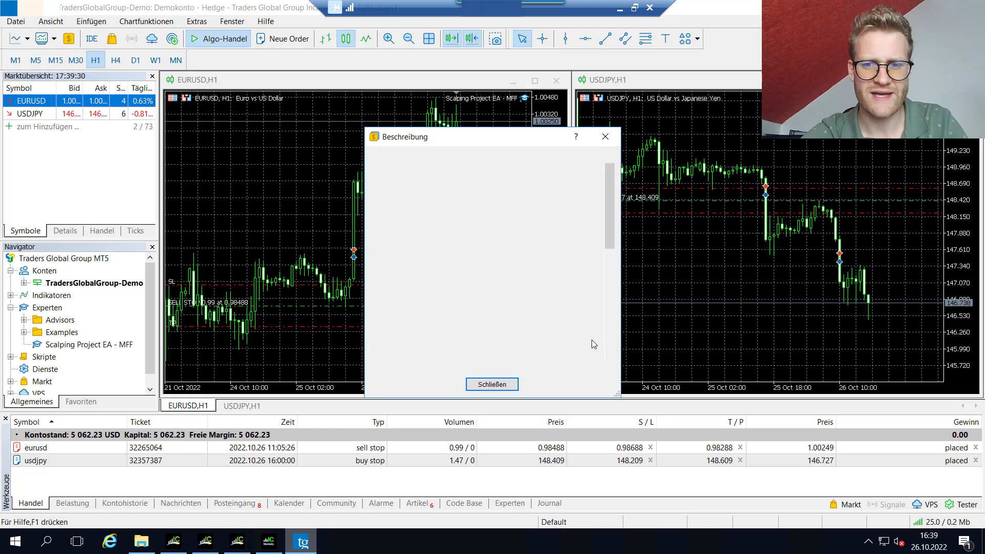
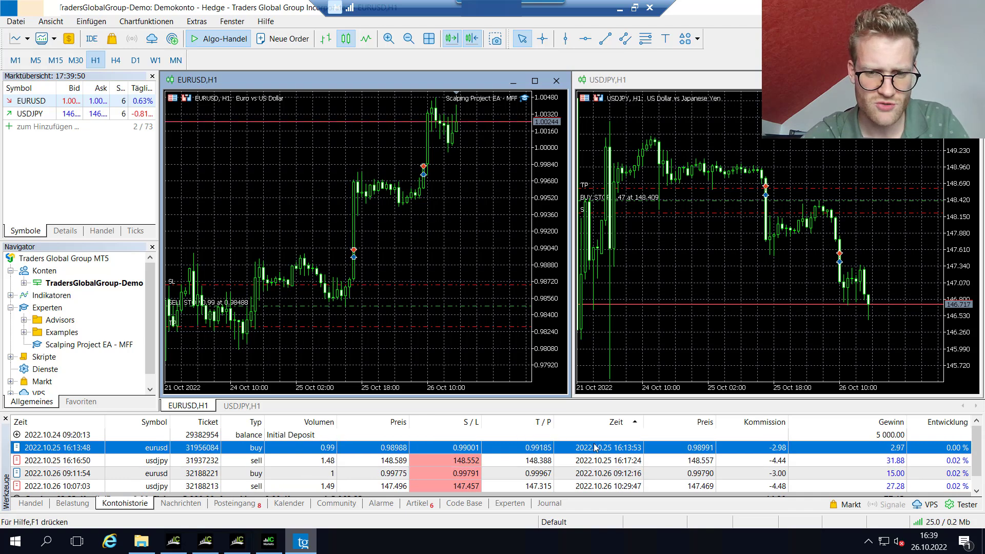
left_click(340, 477)
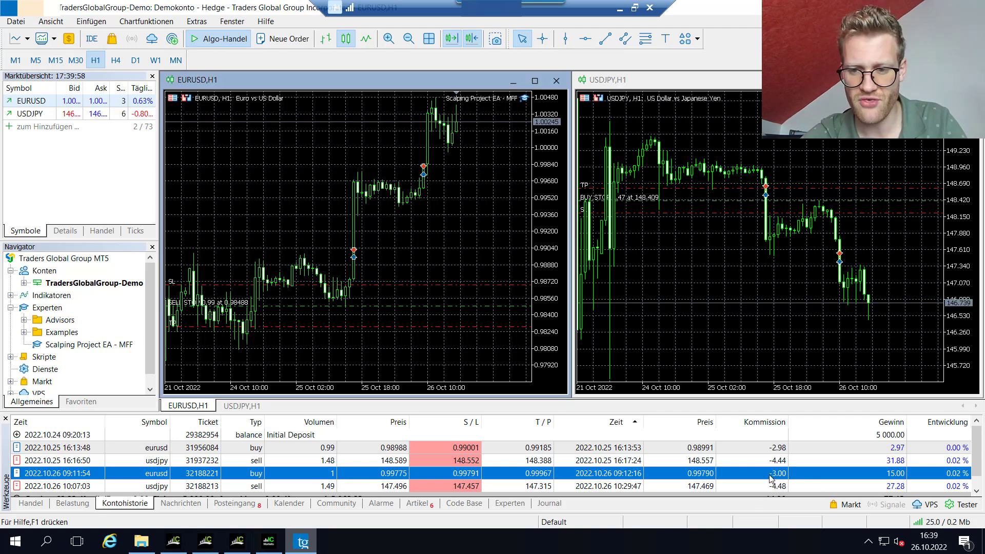
Step: Switch to the IC Markets terminal and examine the commission per lot in the EURUSD specification, then close it
left_click(270, 541)
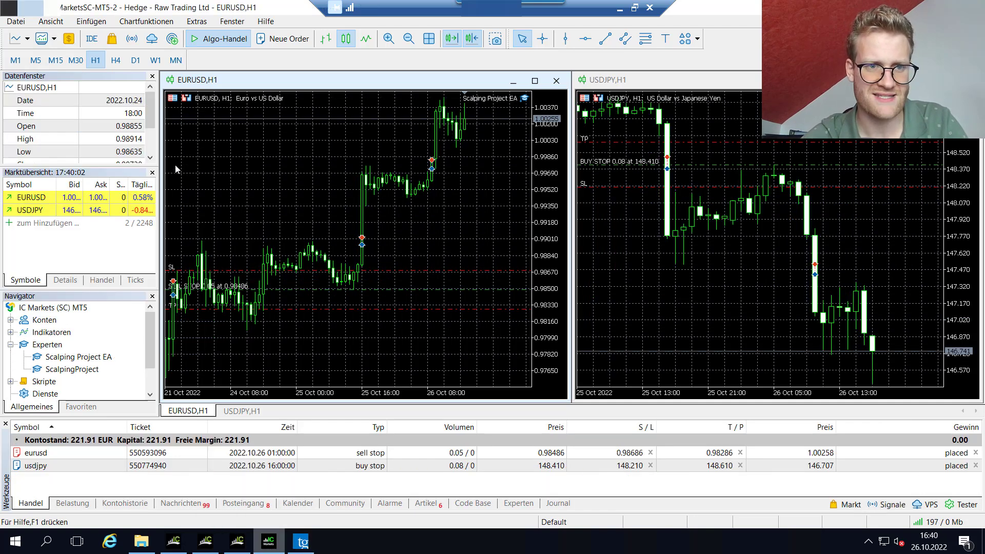
right_click(89, 201)
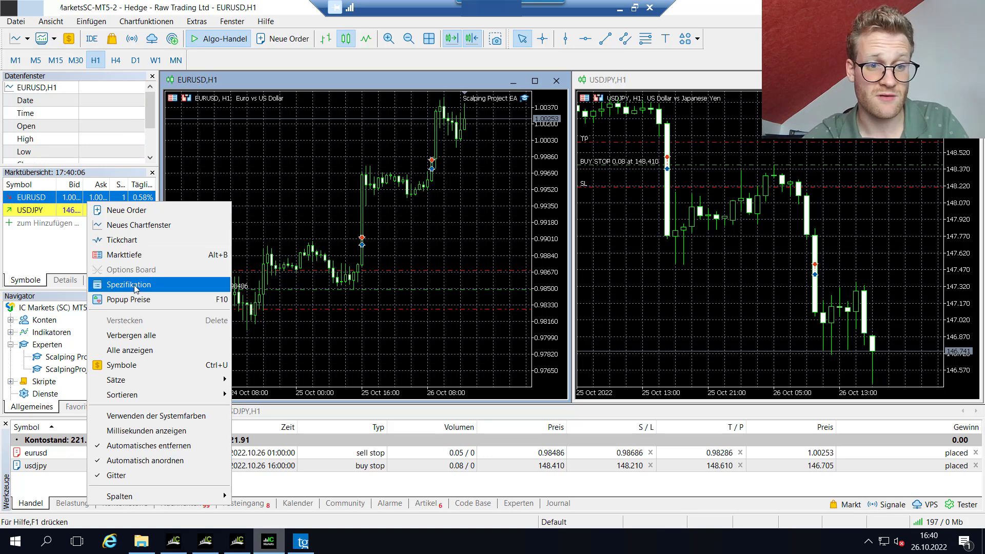
left_click(128, 285)
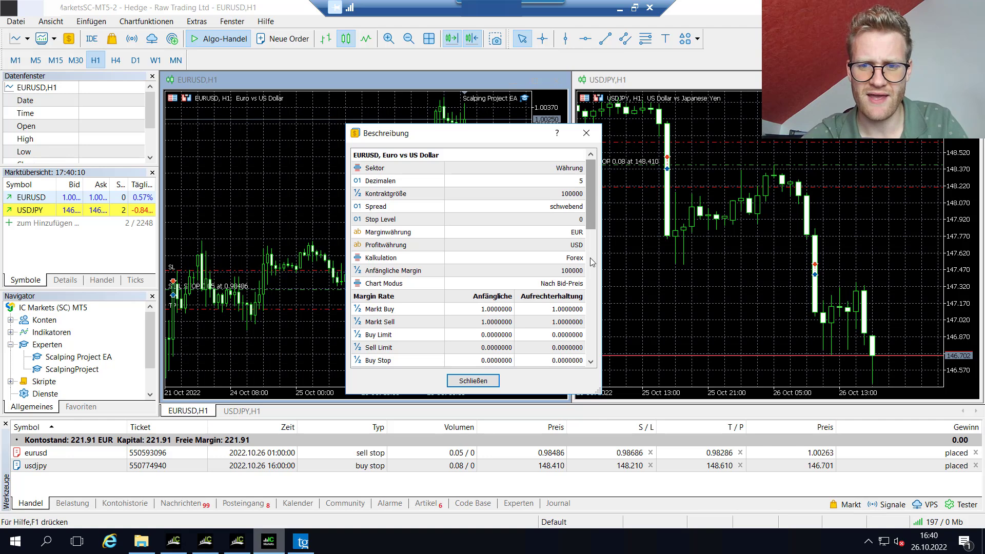
scroll(588, 296, "down", 5)
scroll(588, 297, "down", 5)
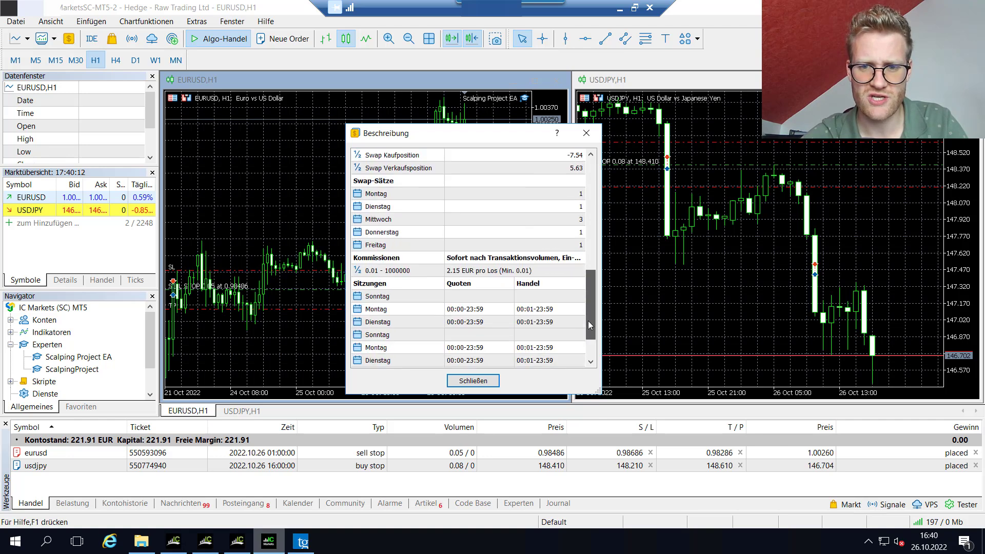
left_click(474, 274)
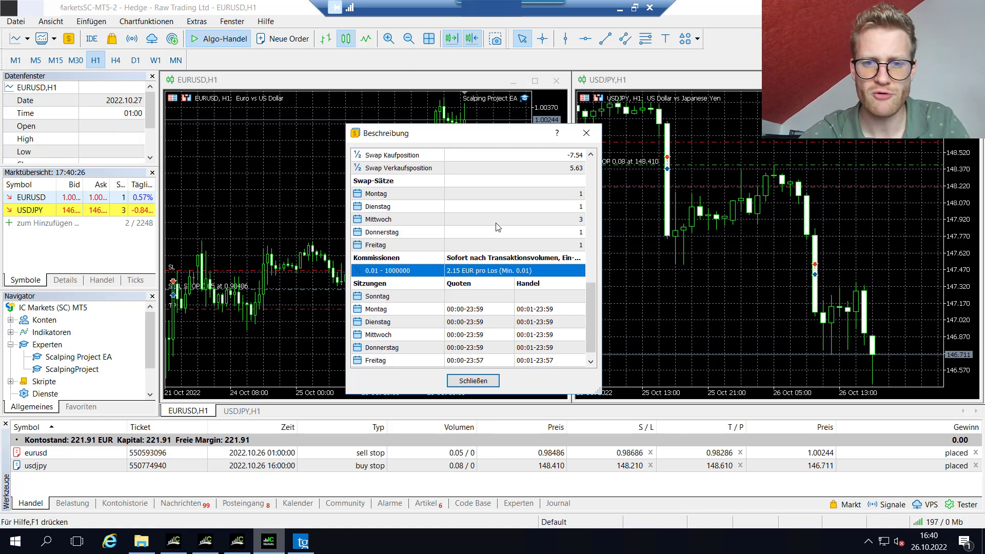
left_click(586, 134)
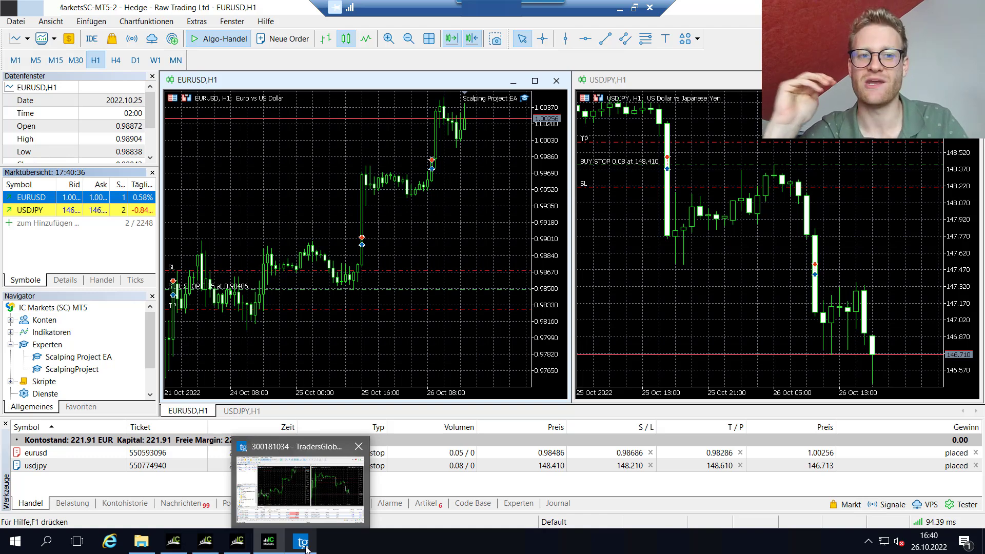
Step: Check the USDJPY spread, then return to the TradersGlobalGroup terminal and display its pending orders
left_click(86, 211)
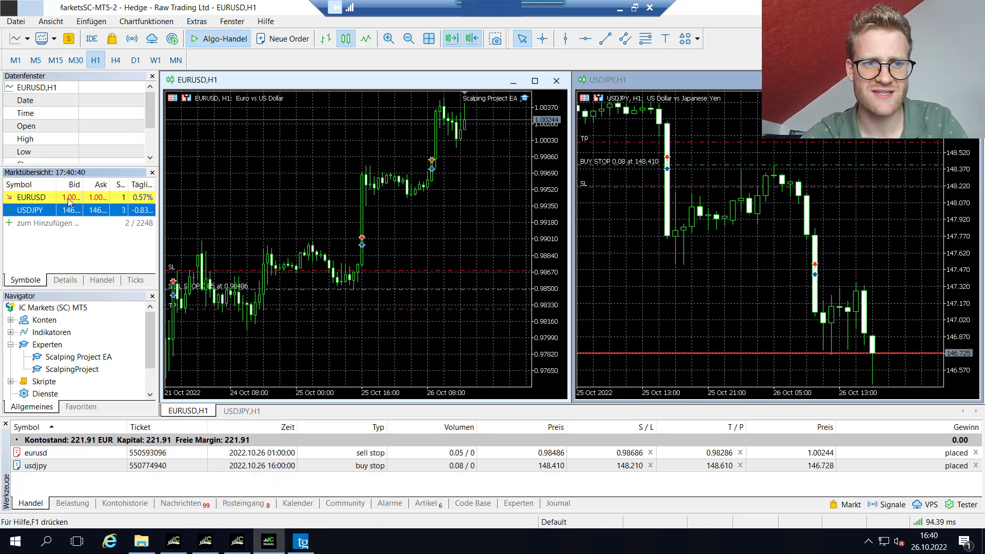
left_click(306, 550)
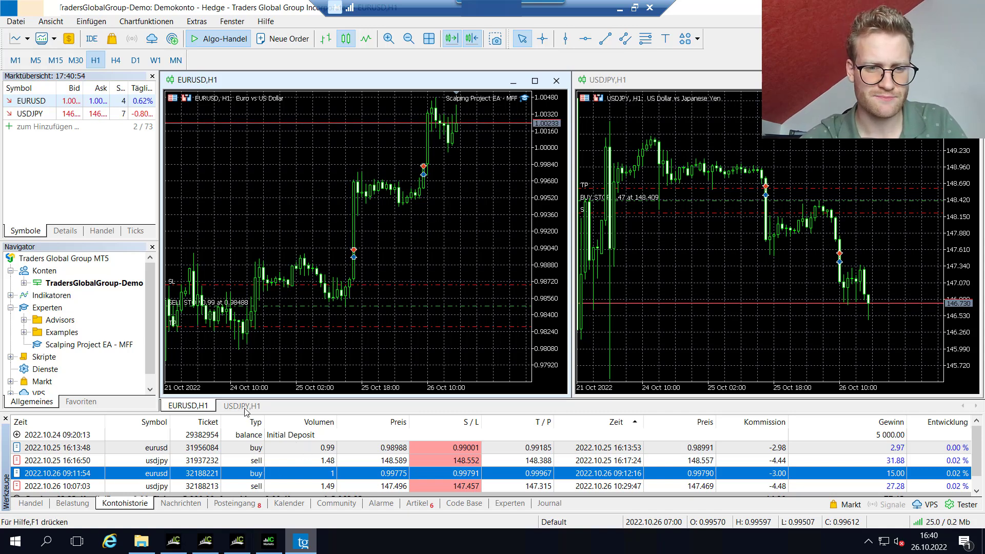
left_click(39, 508)
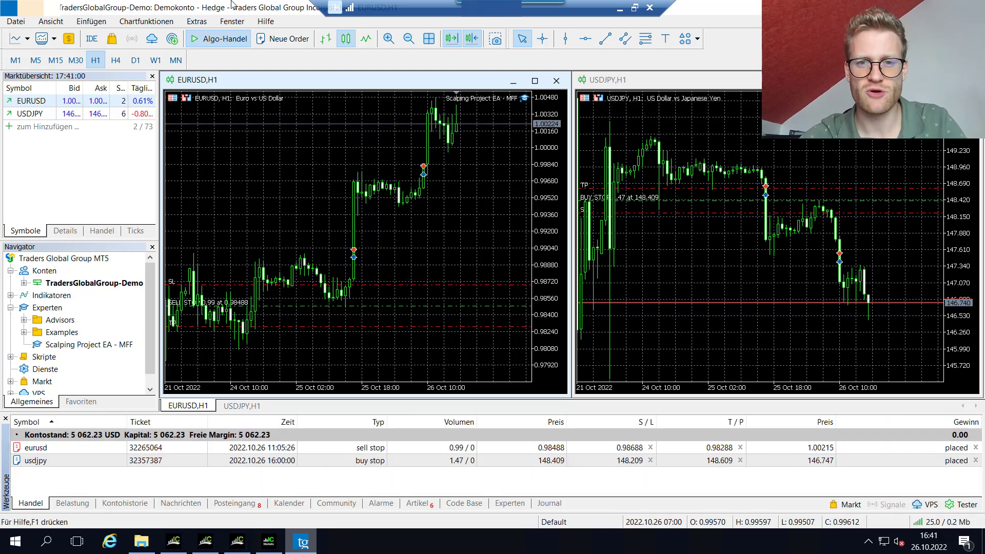
Step: Expand the scripts group in the Navigator and refresh its list of available scripts
left_click(80, 346)
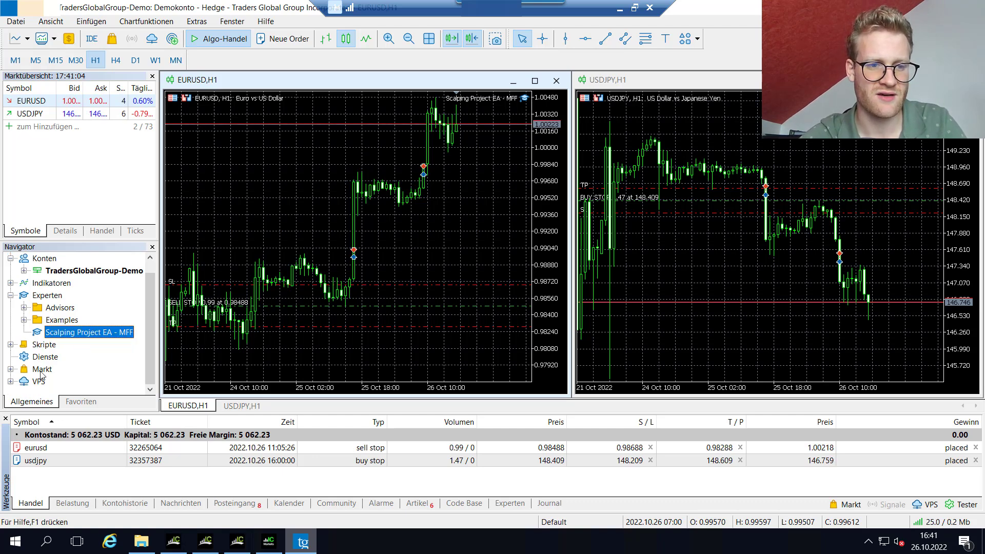
double_click(43, 344)
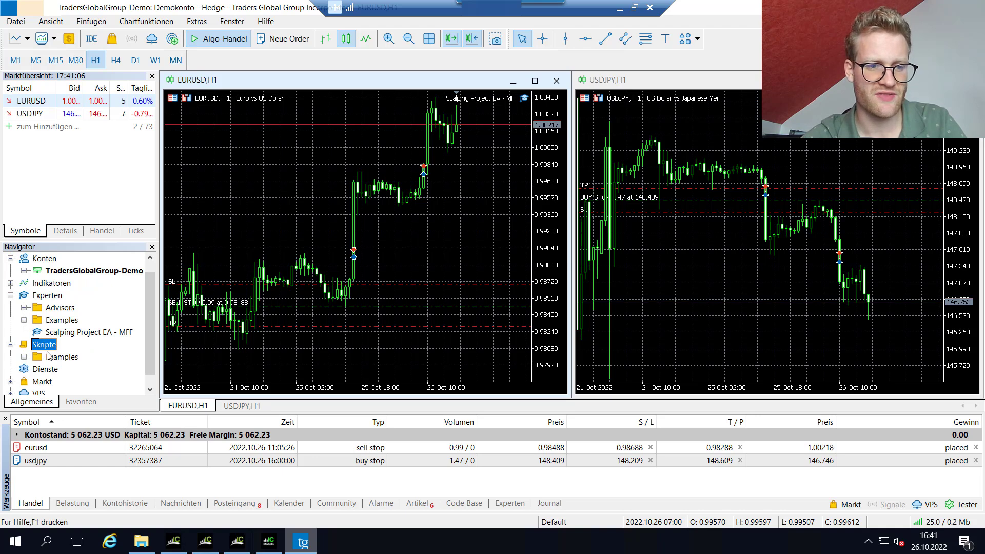
right_click(48, 354)
left_click(89, 425)
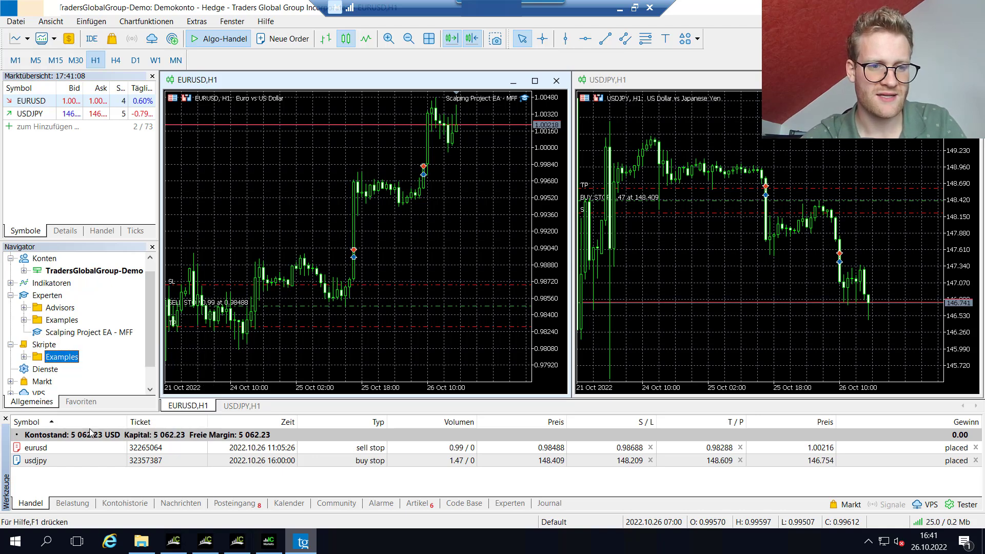
Step: Run Slippage Analyzer on the EURUSD chart with Days 0, Only Chart Symbol false and Magic Number 0
left_click(83, 370)
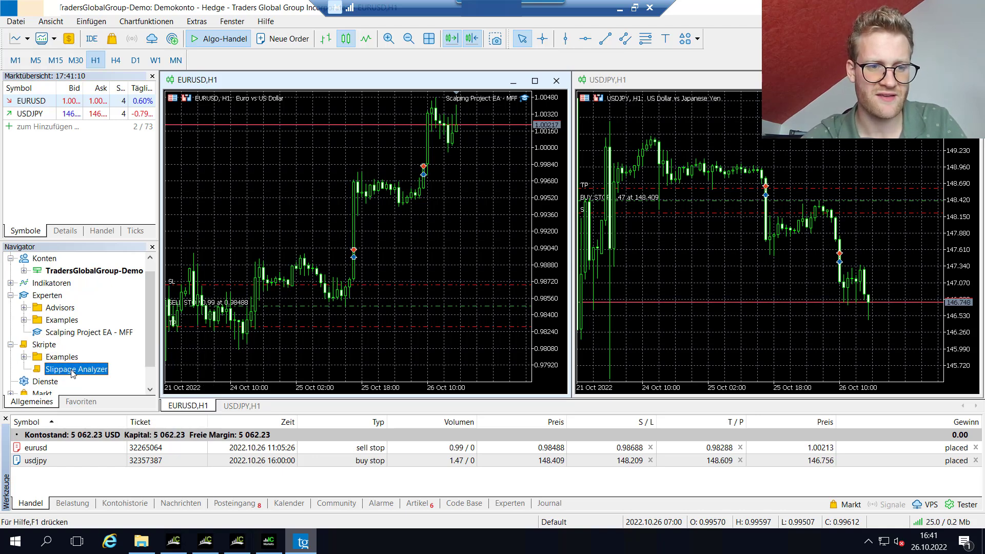
left_click_drag(395, 226, 395, 226)
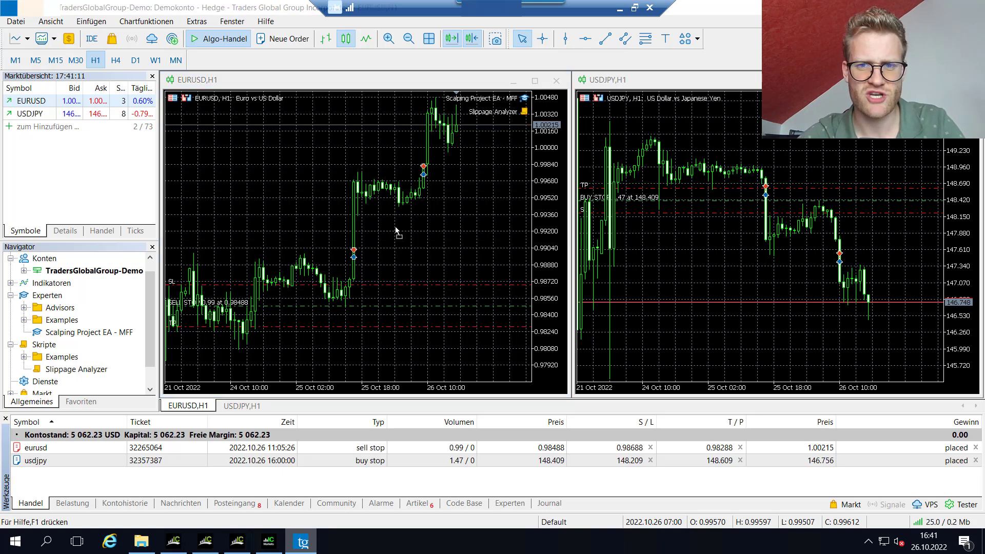
left_click(267, 153)
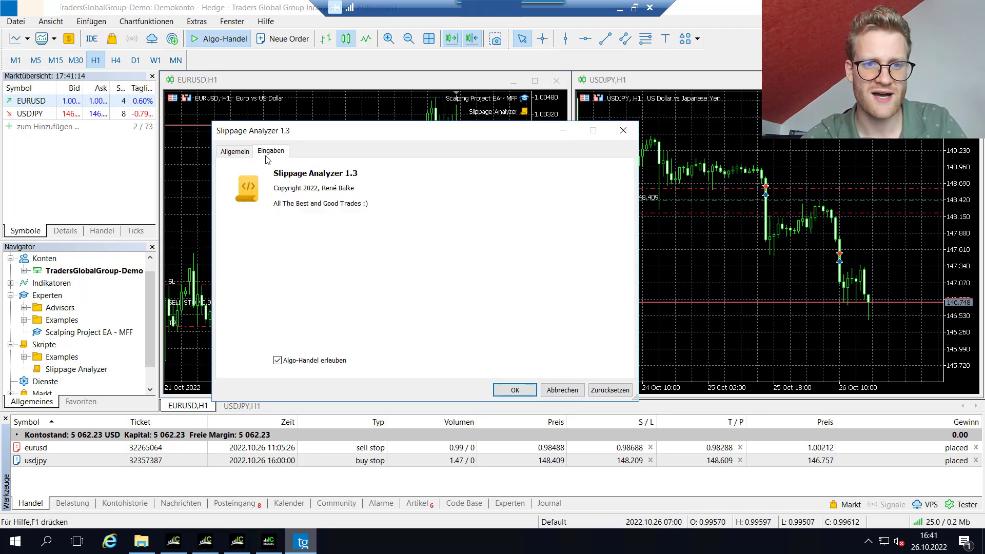
double_click(415, 200)
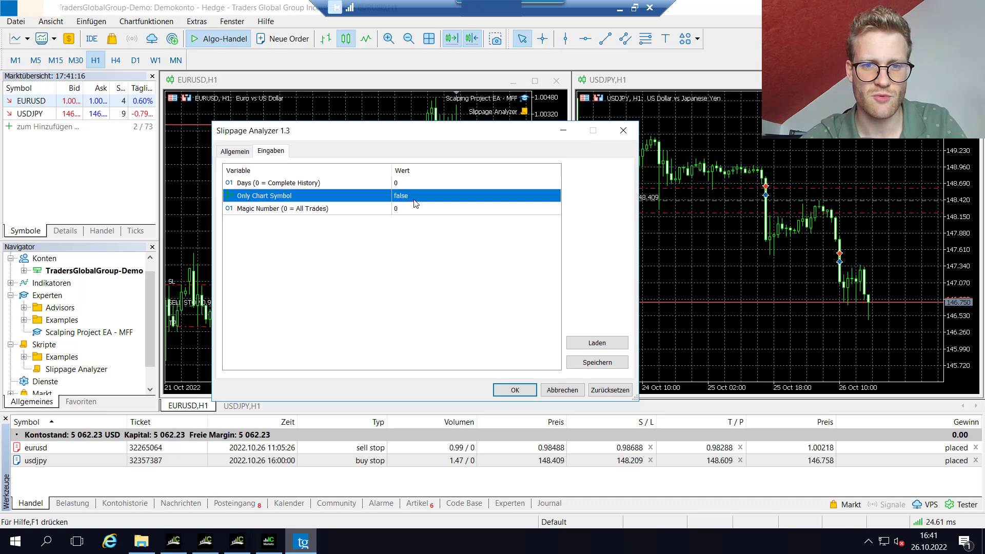
left_click(508, 391)
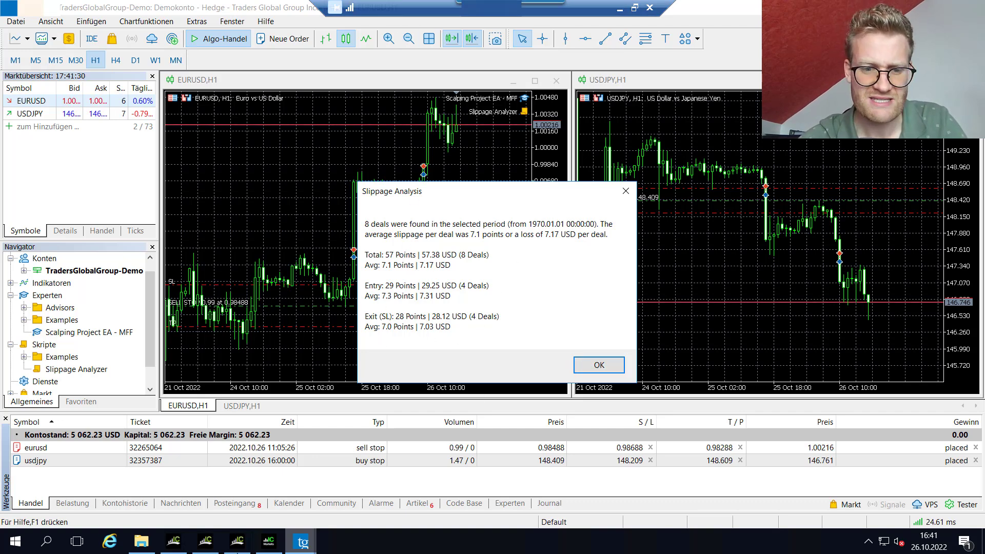
Step: Switch to the IC Markets terminal, move the Slippage Analysis result over the USDJPY chart and select Slippage Analyzer in the expanded scripts group
left_click(258, 543)
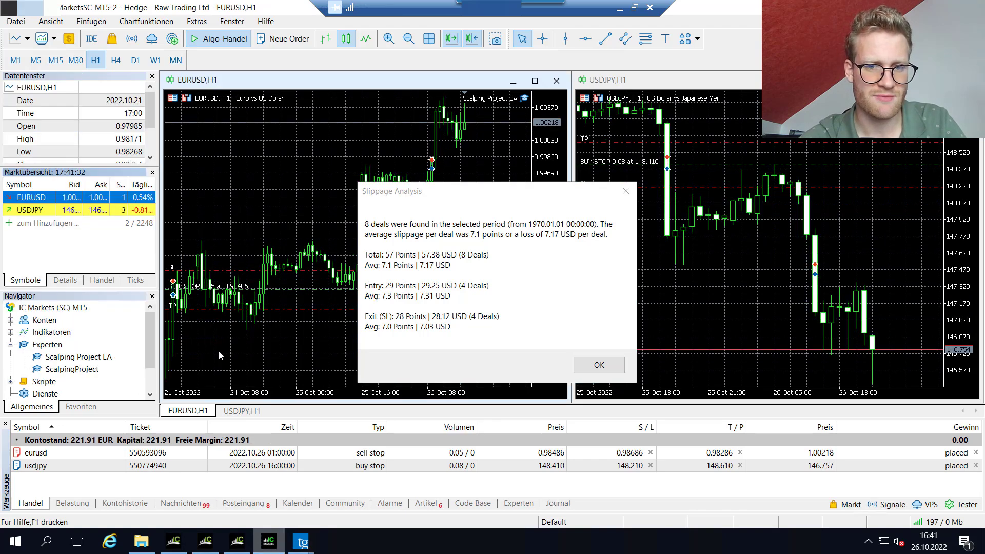
left_click_drag(398, 197, 635, 189)
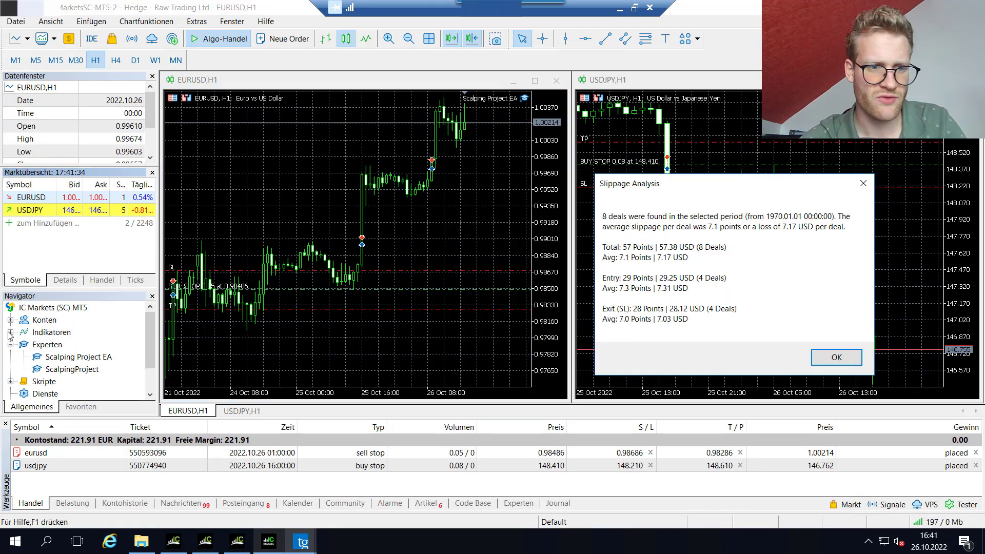
double_click(55, 382)
left_click(69, 394)
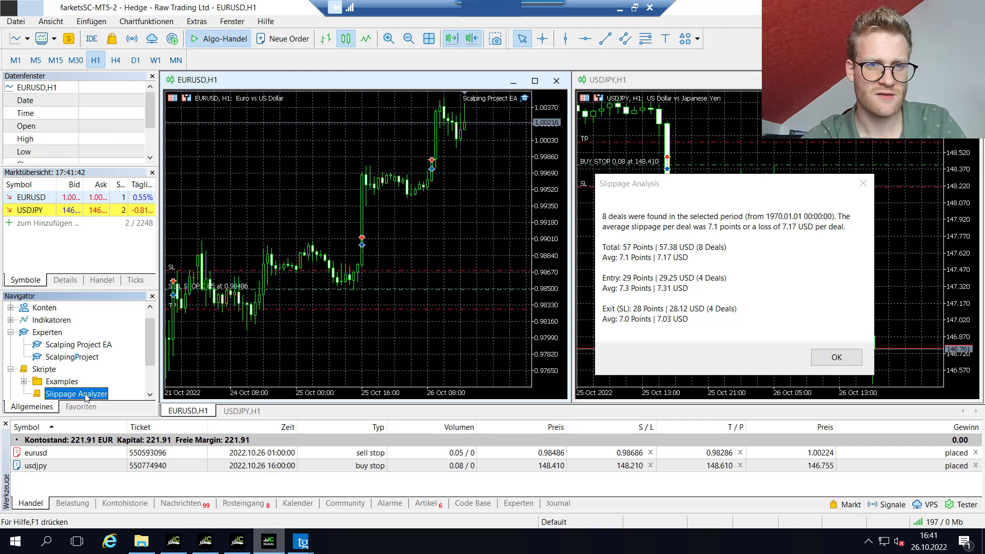
Step: Run Slippage Analyzer on the EURUSD chart with Days 2, Only Chart Symbol false and Magic Number 0
left_click_drag(321, 219, 321, 220)
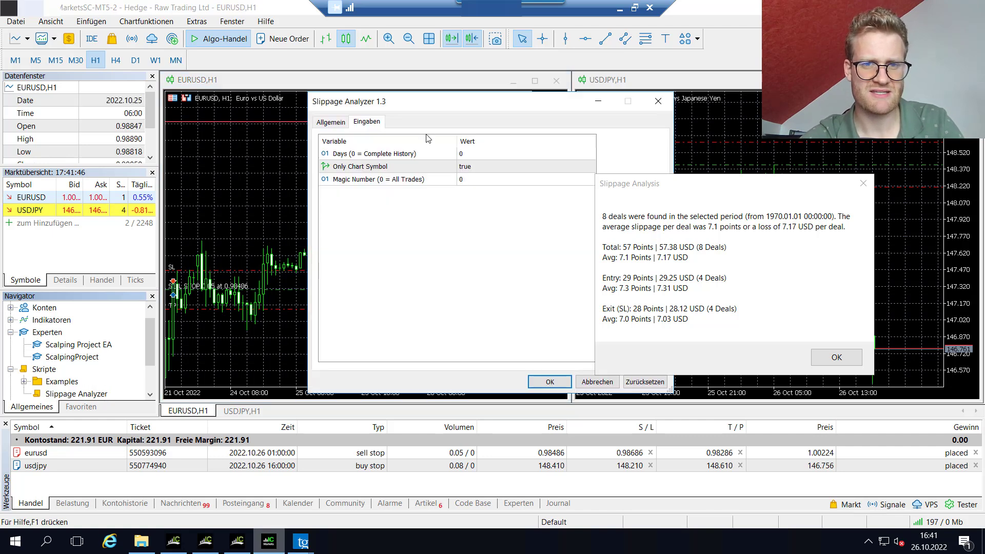
double_click(481, 169)
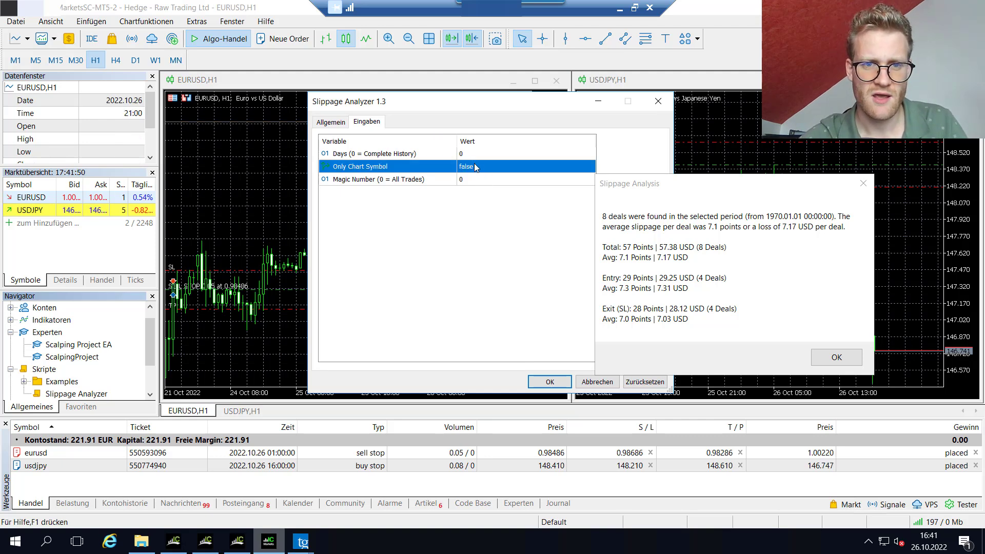
left_click(478, 154)
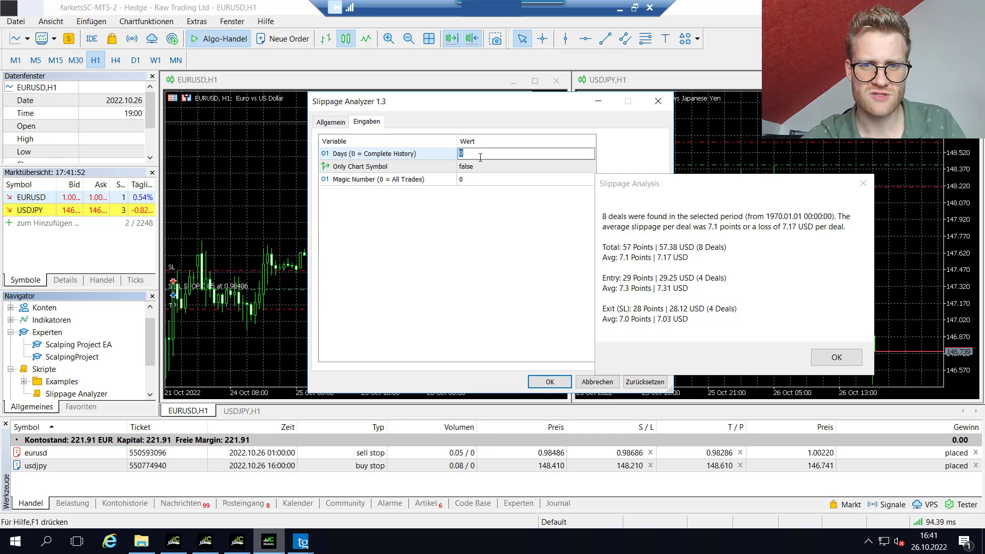
left_click_drag(484, 111, 408, 115)
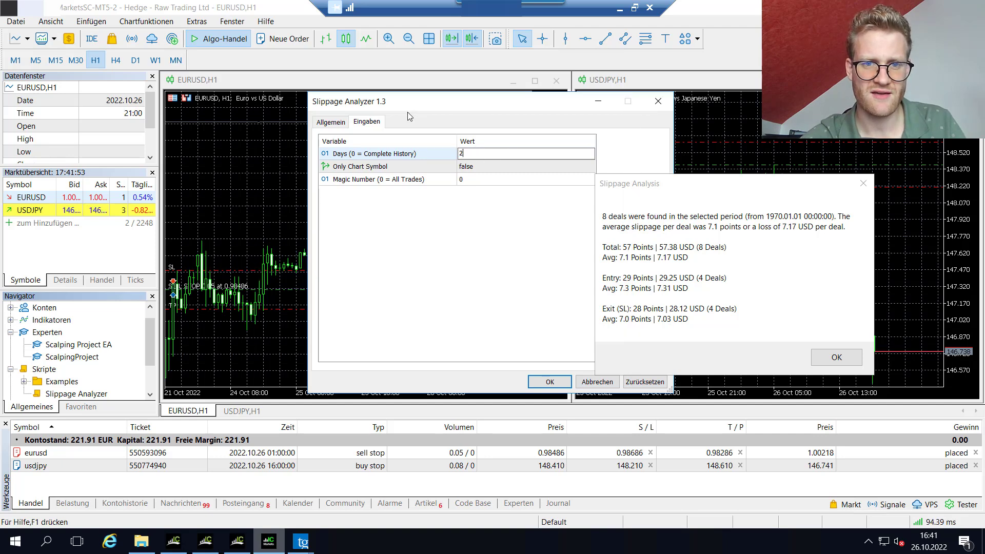
type("2")
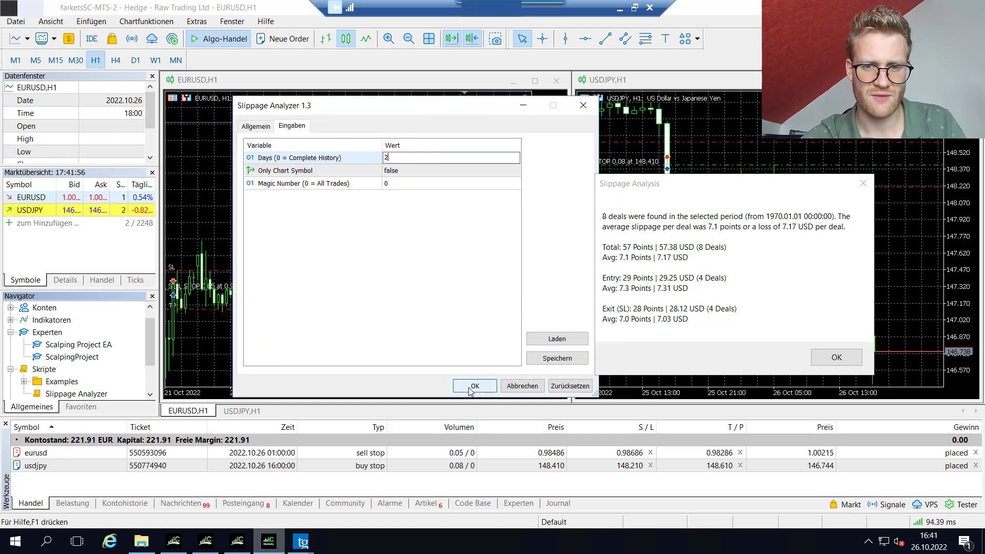
left_click(470, 386)
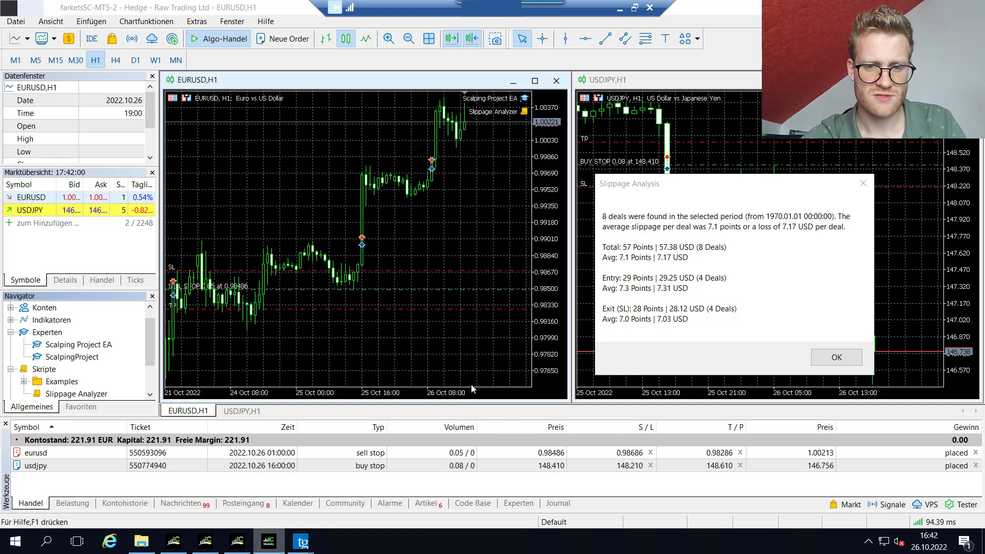
left_click(470, 389)
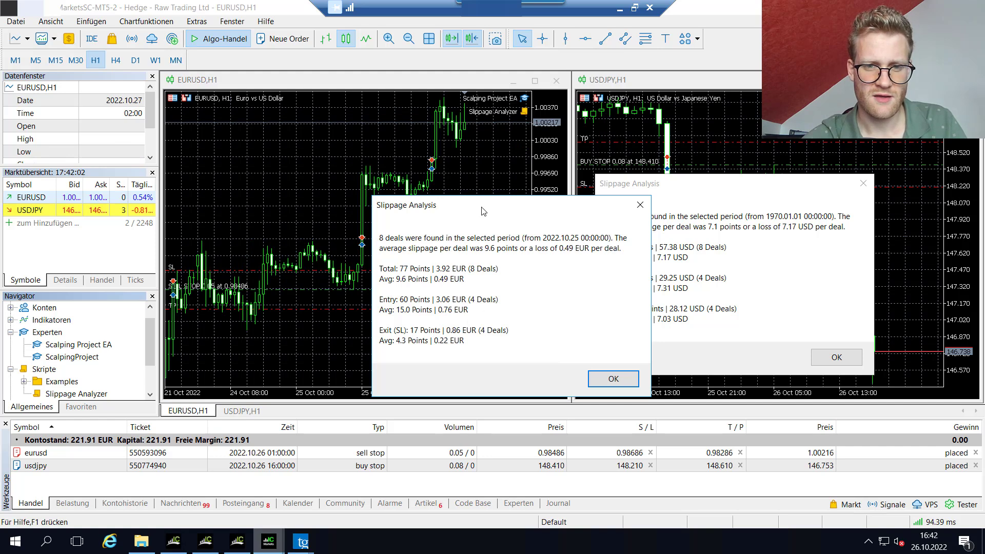
Step: Place the two Slippage Analysis results side by side to compare the brokers' slippage, then close both
left_click_drag(484, 206, 401, 197)
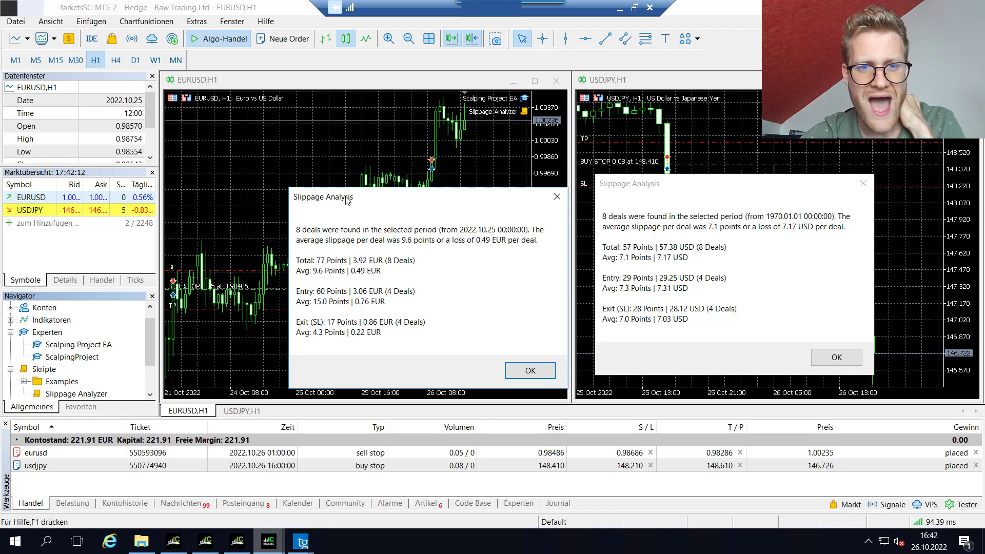
left_click_drag(358, 202, 335, 199)
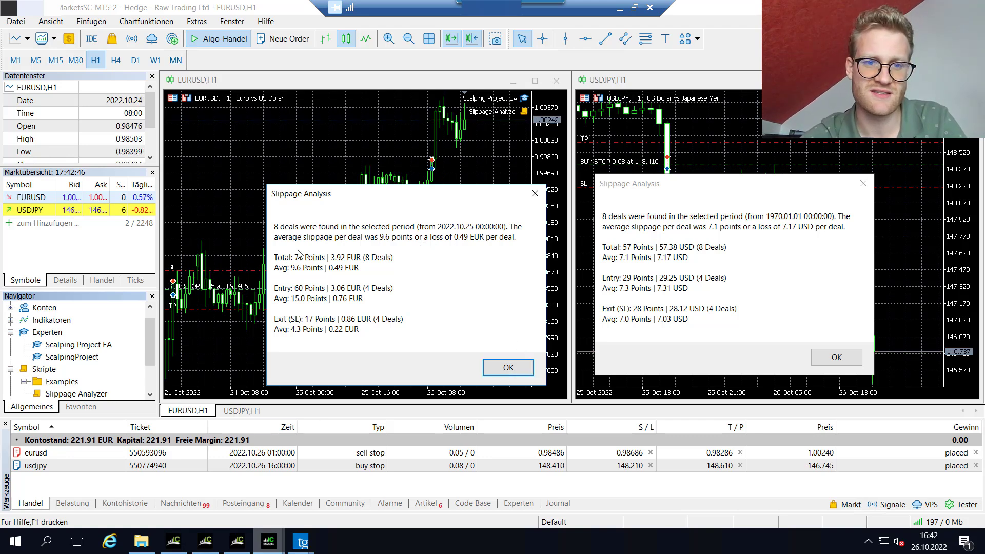
left_click(535, 194)
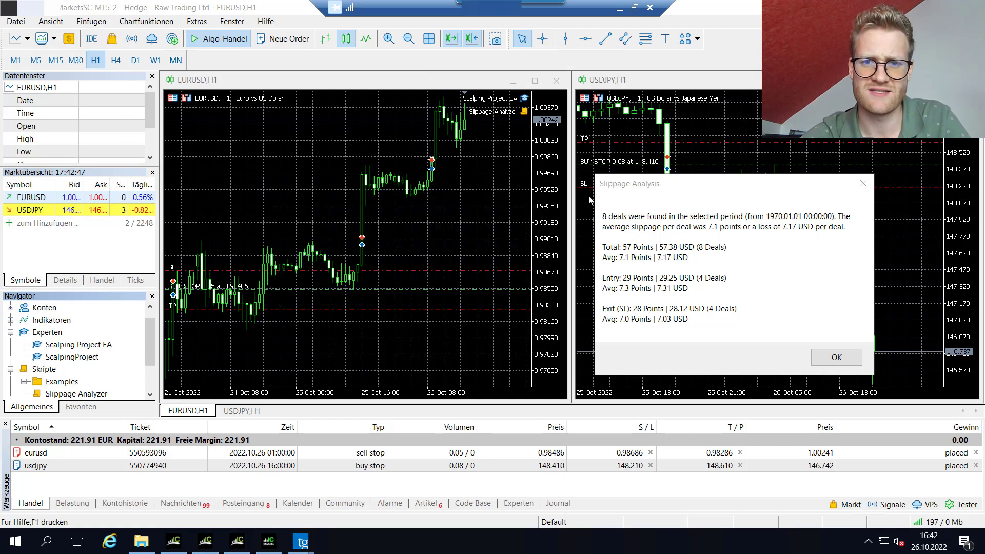
left_click(863, 185)
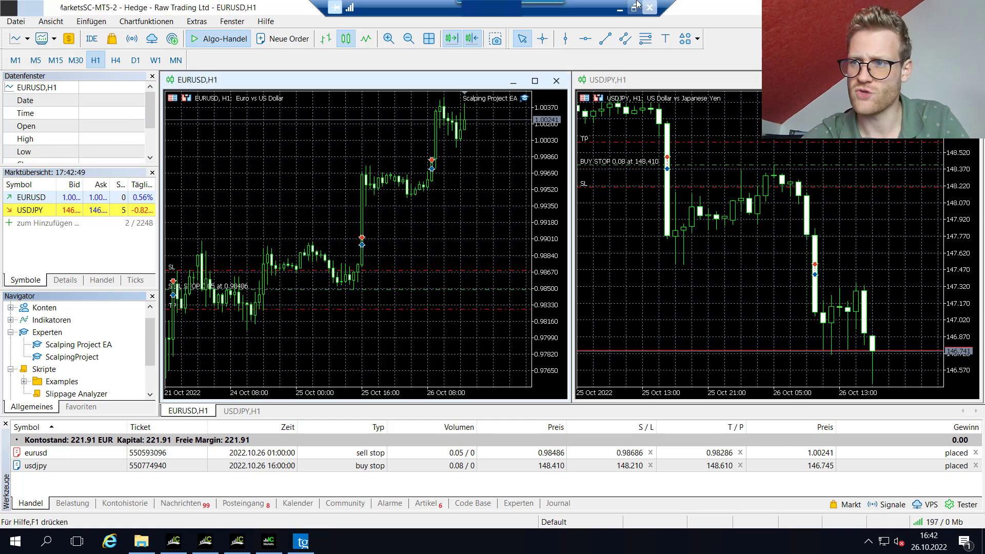
Step: Return to the TradersGlobalGroup terminal, collapse the scripts group and make the orders area taller
left_click(297, 546)
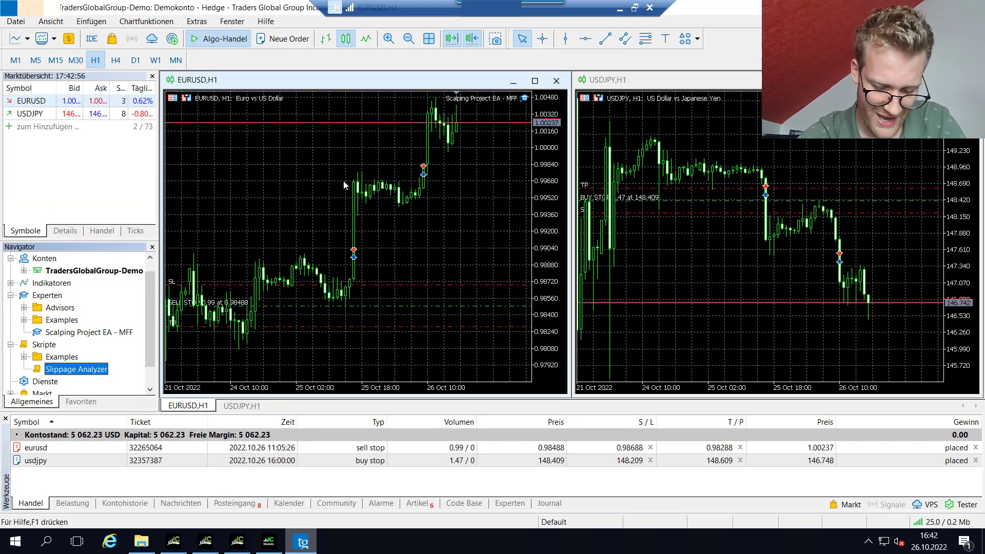
left_click(10, 344)
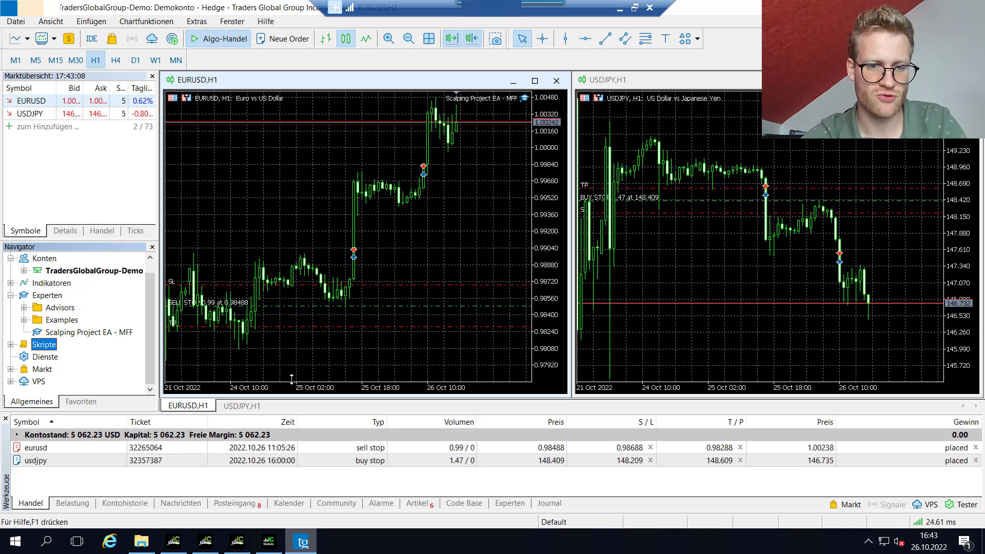
left_click_drag(291, 379, 291, 379)
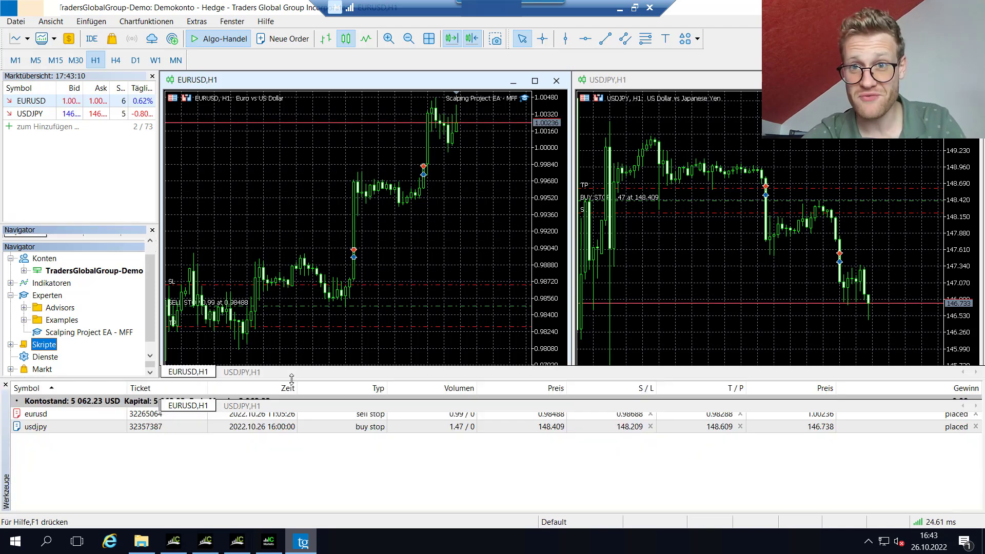
left_click(426, 45)
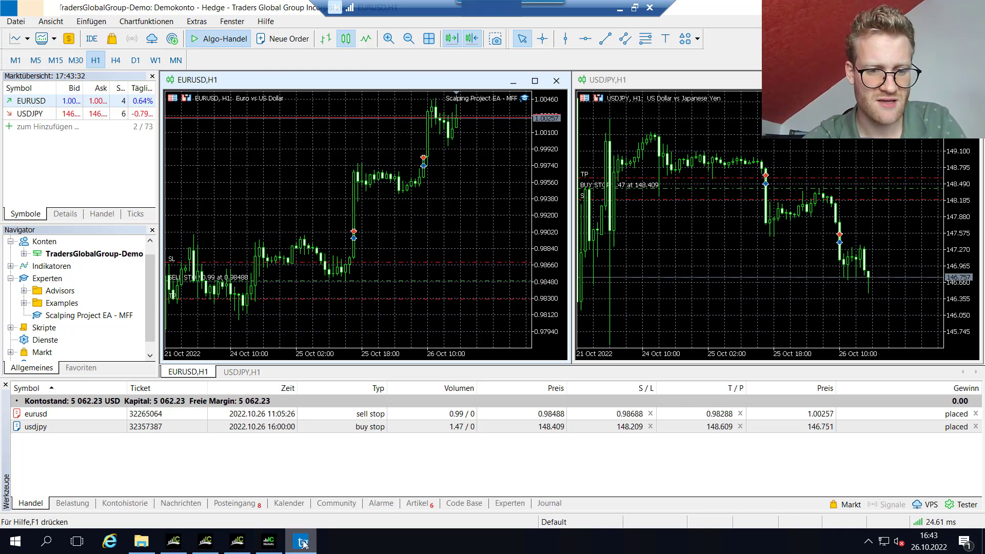
Step: Display the account history and examine the commission, stop loss and profit of the 25 October EURUSD and USDJPY trades
left_click(137, 507)
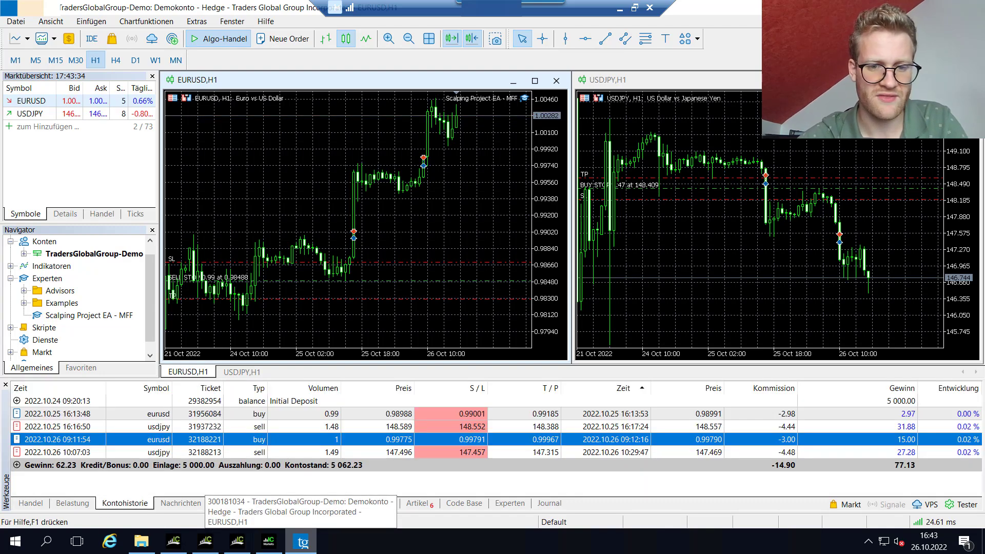
left_click(501, 421)
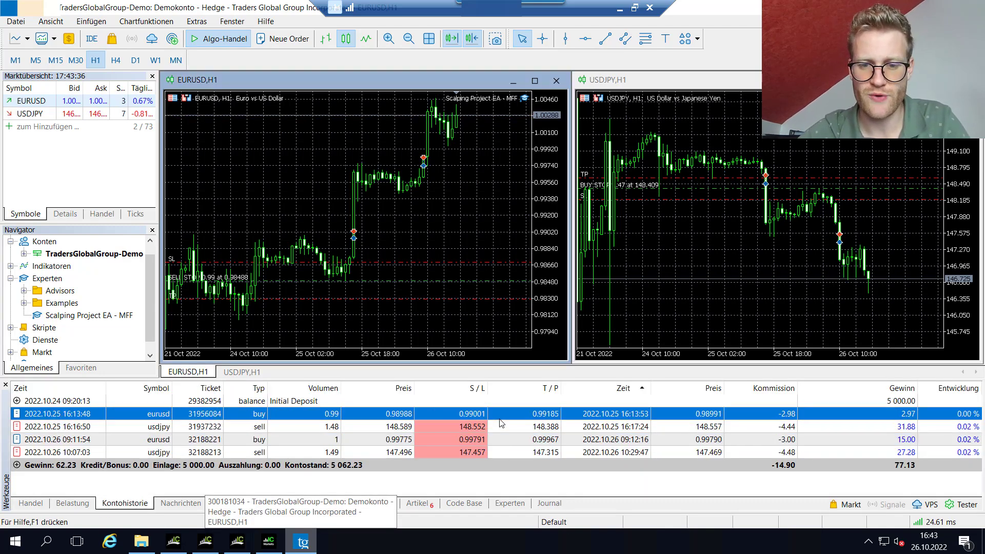
left_click(499, 419)
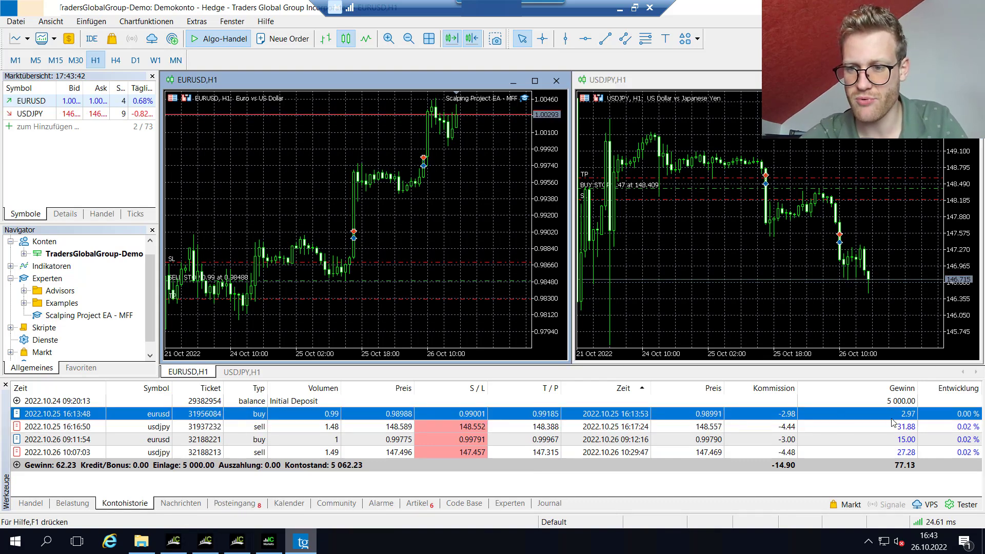
left_click(772, 428)
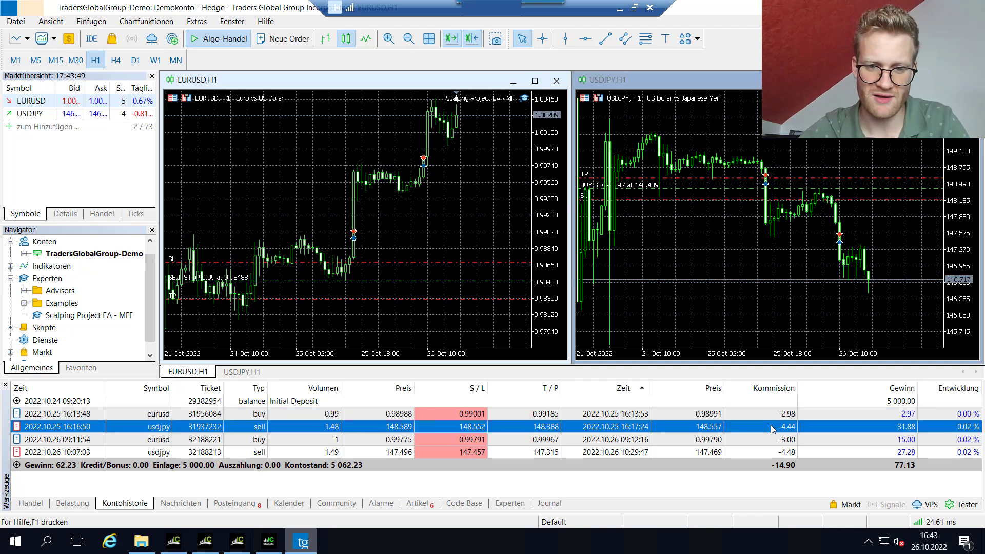
left_click(728, 413)
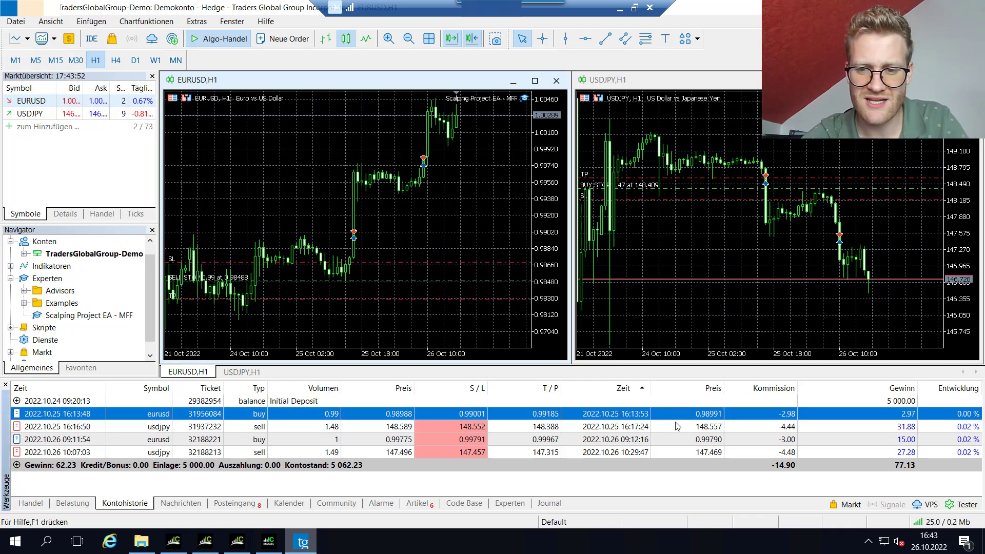
Step: Switch to the IC Markets terminal's account history and examine the matching EURUSD and USDJPY trades of 25 and 26 October
left_click(268, 541)
left_click(119, 507)
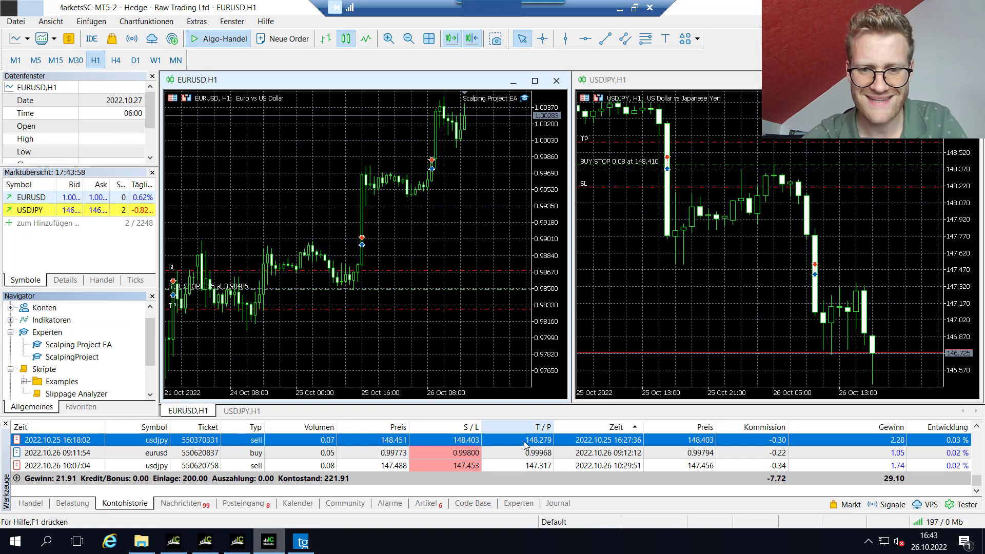
scroll(523, 442, "up", 2)
key("Down")
key("Down")
key("Down")
key("Down")
key("Down")
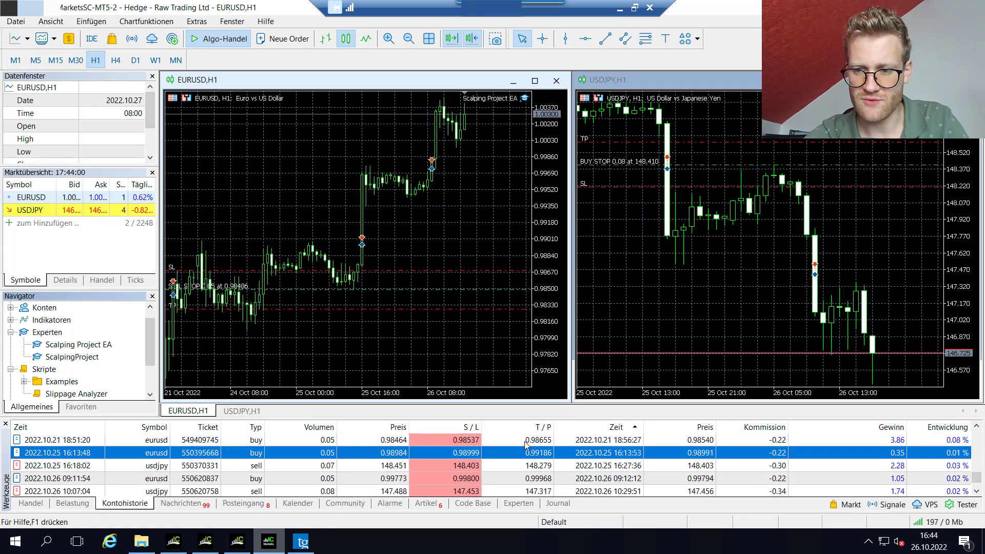
key("Up")
key("Up")
key("Up")
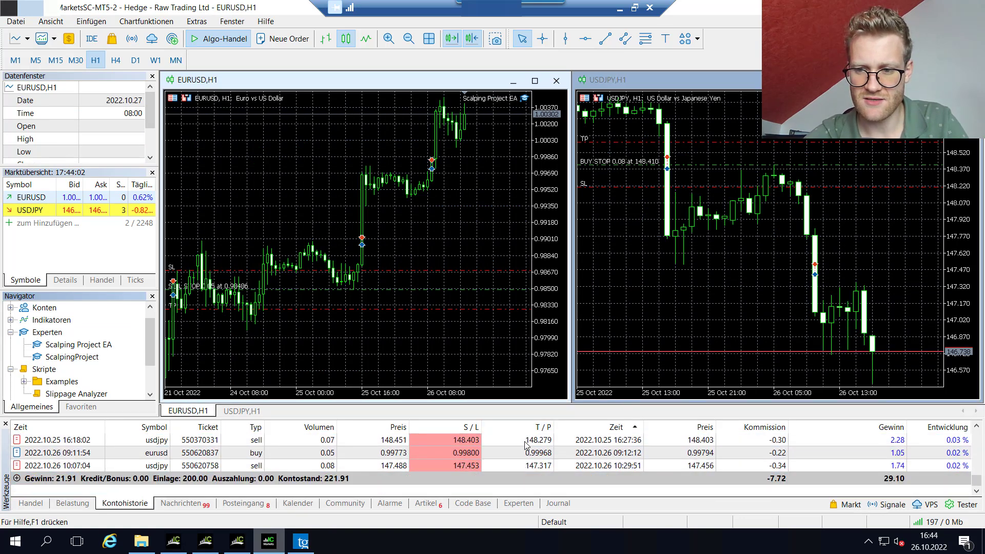
key("Up")
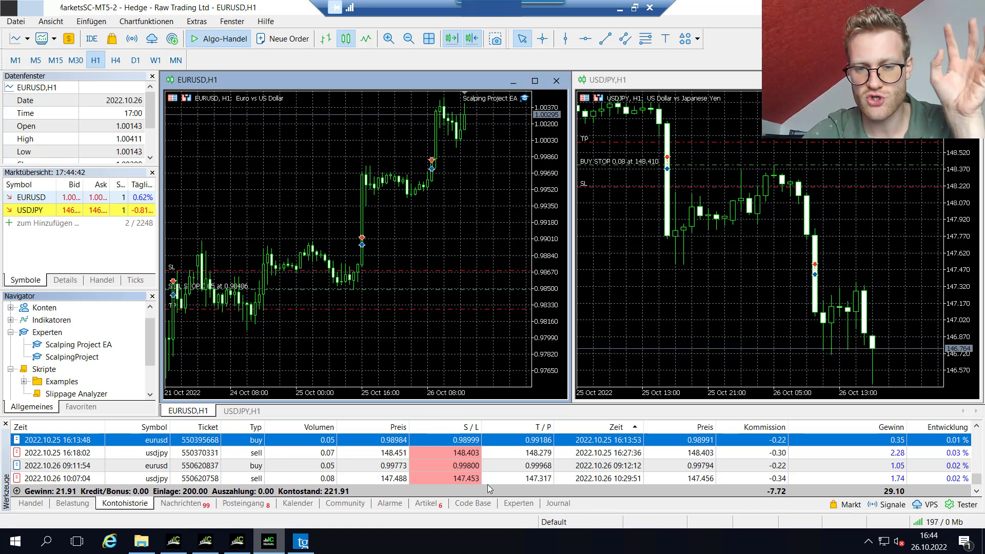
left_click(478, 450)
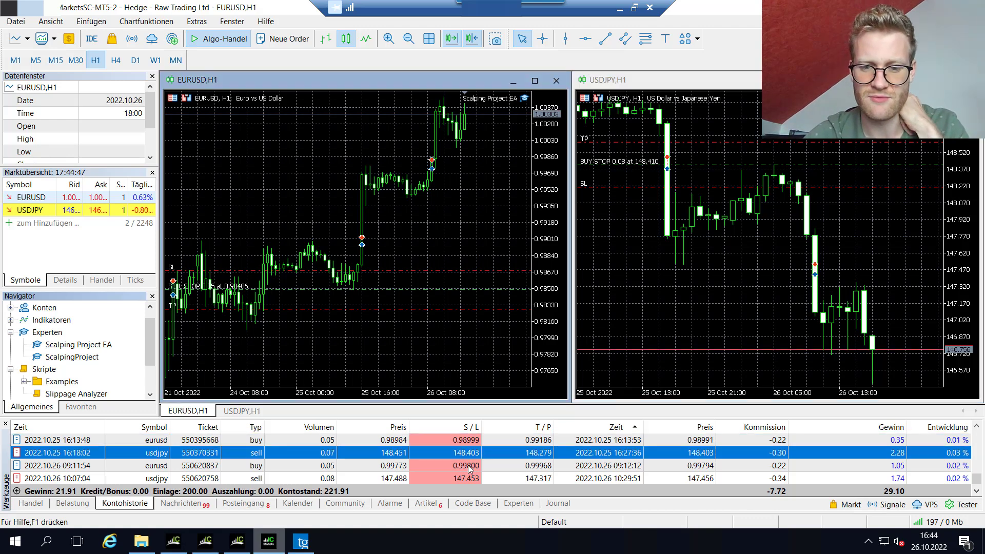
left_click(468, 467)
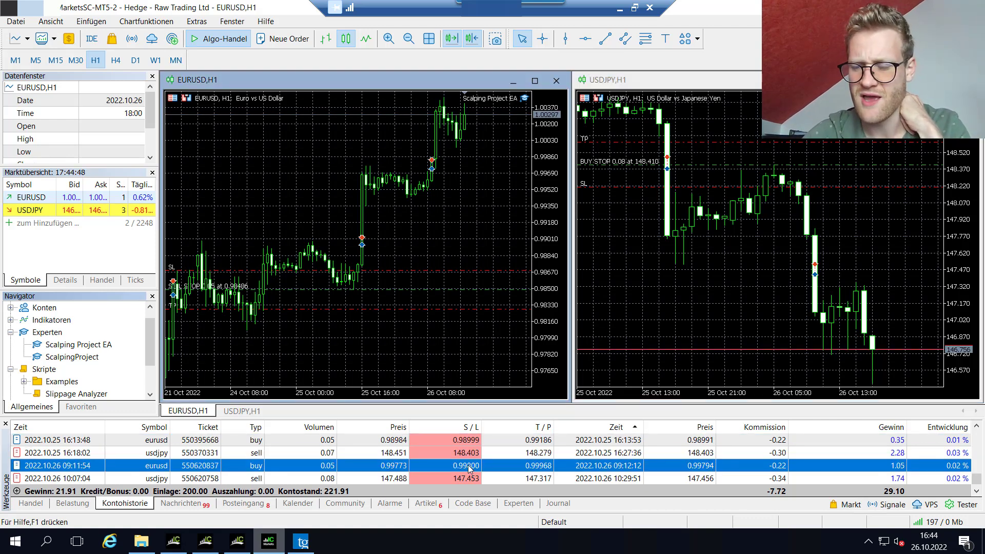
Step: Return to the TradersGlobalGroup history and examine the commissions of the USDJPY trades and the 26 October EURUSD trade
left_click(301, 548)
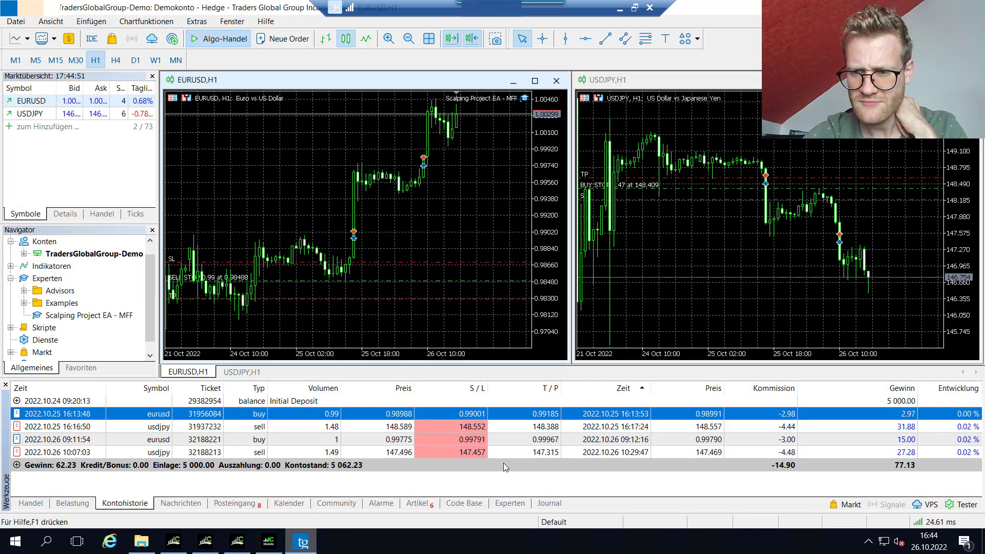
left_click(460, 428)
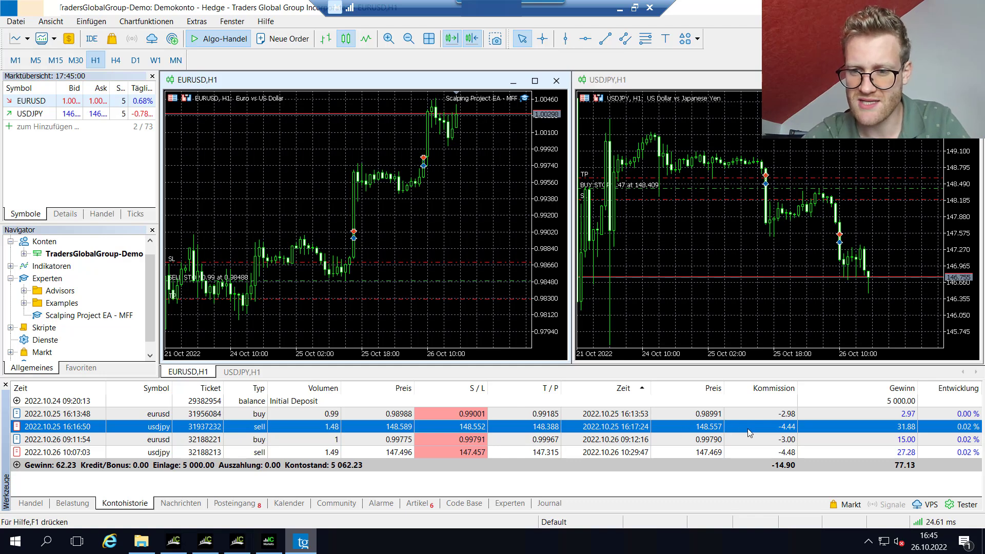
left_click(774, 438)
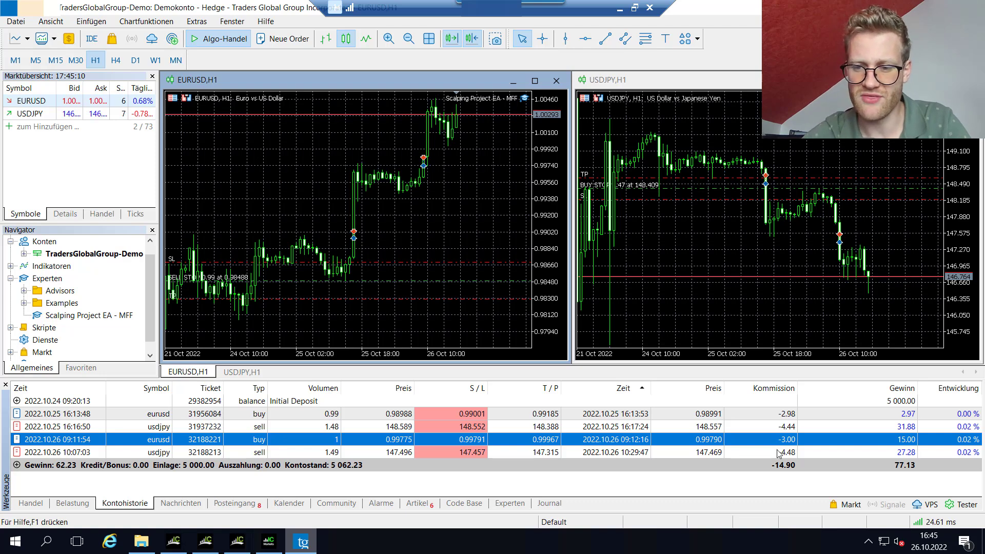
left_click(779, 453)
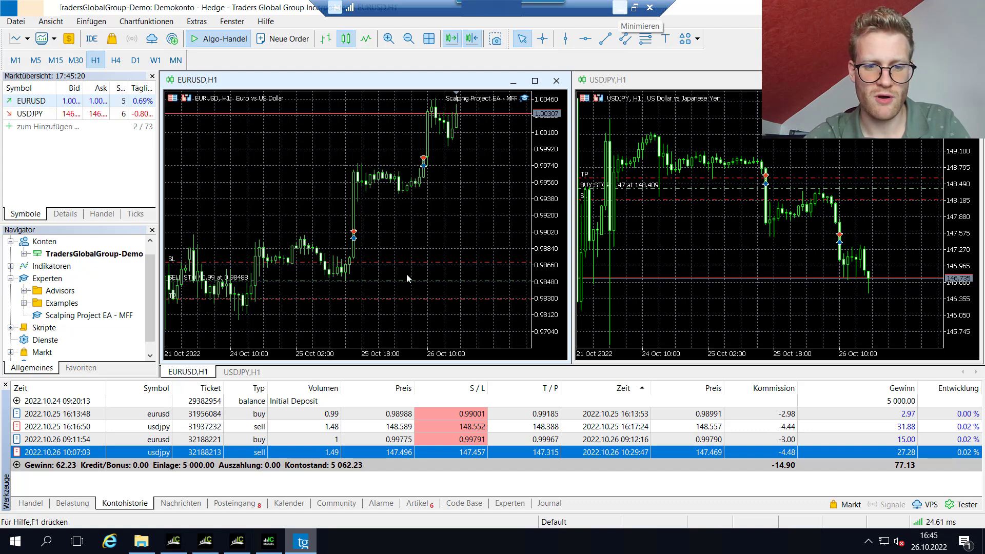
Step: Display the pending orders in the TradersGlobalGroup terminal, then switch back to the IC Markets terminal
left_click(31, 503)
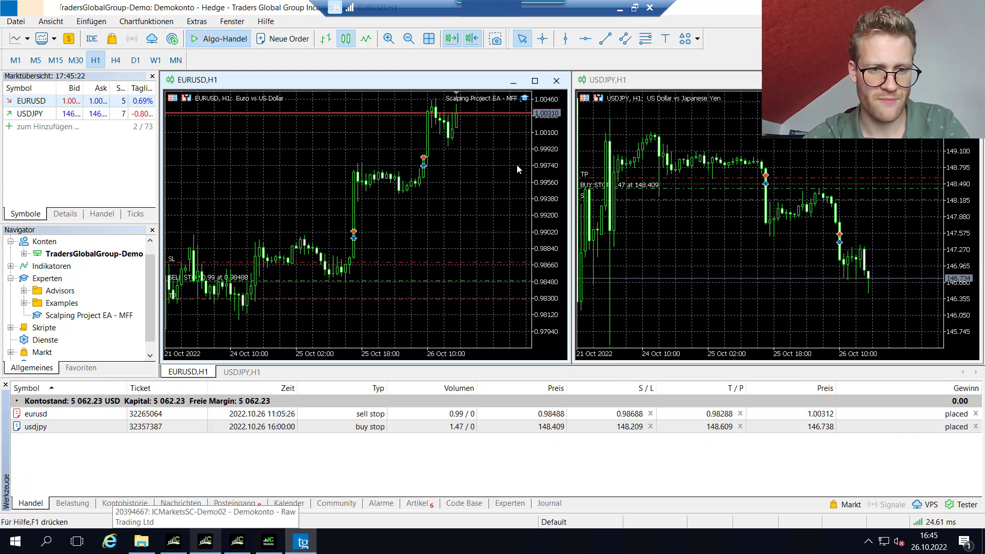
left_click(268, 541)
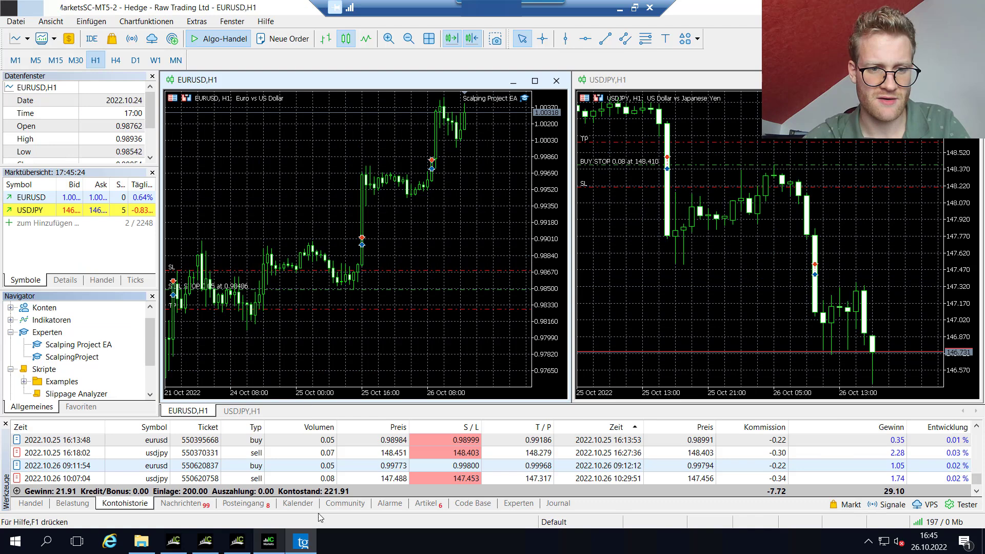
Step: Return to the TradersGlobalGroup terminal, then switch to the browser and display the MyForexFunds trader account dashboard
left_click(302, 541)
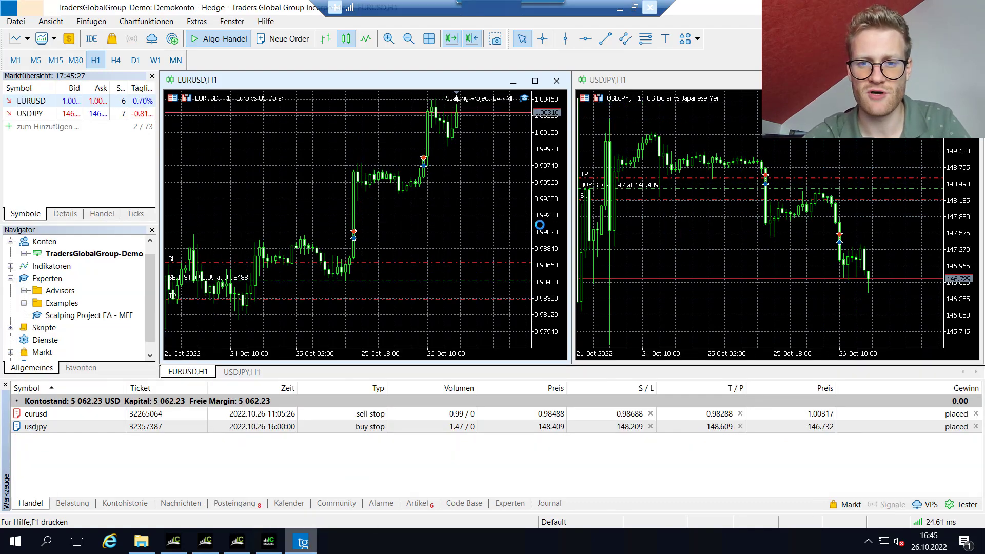
left_click(531, 307)
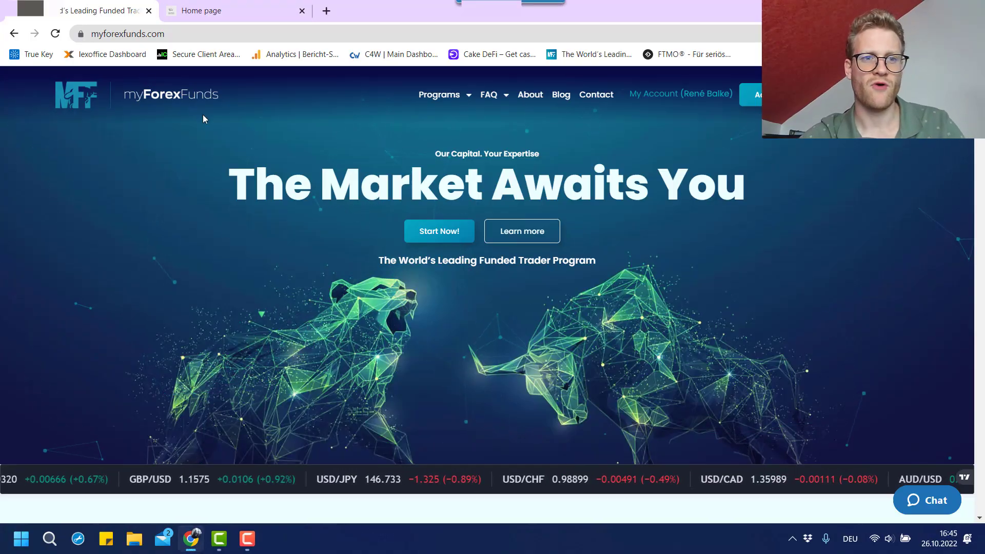
left_click(231, 10)
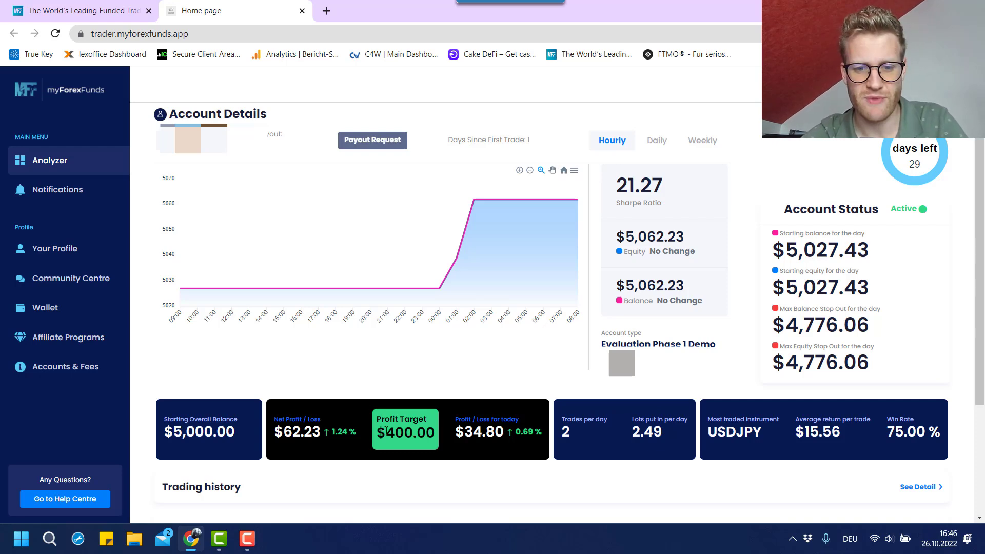
Step: Examine the profit target and today's profit or loss in the account's performance summary
left_click_drag(382, 435, 430, 438)
left_click_drag(430, 438, 431, 439)
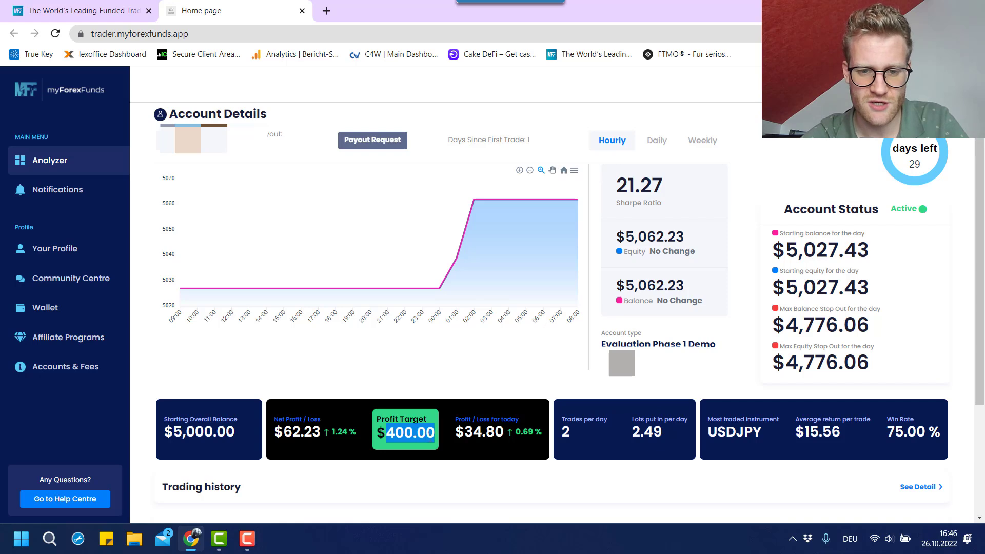
left_click(430, 438)
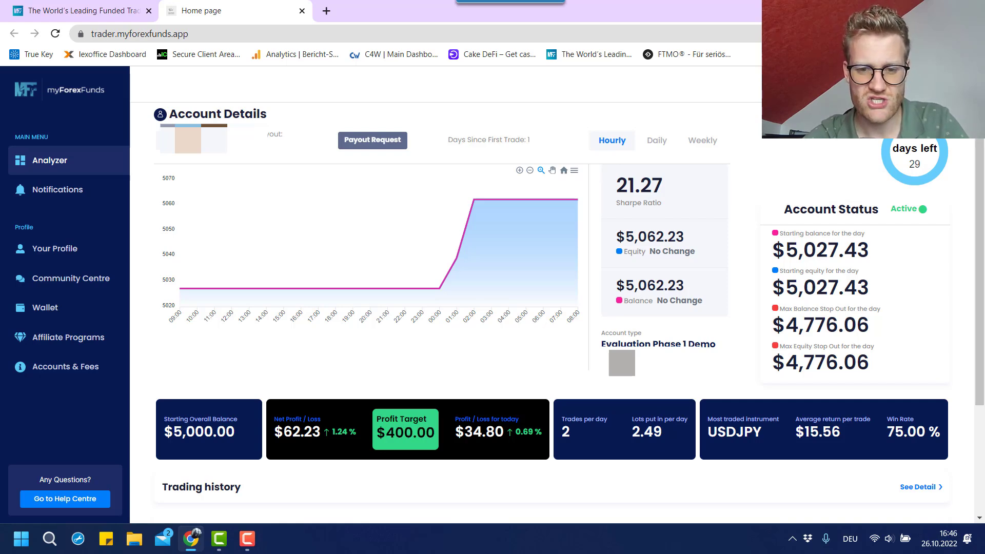
left_click_drag(455, 433, 504, 432)
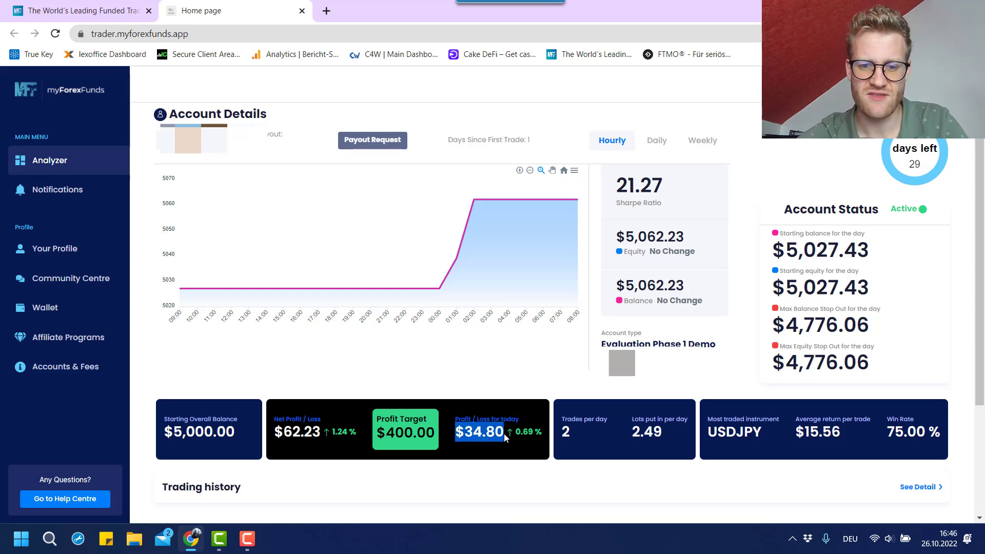
left_click(503, 433)
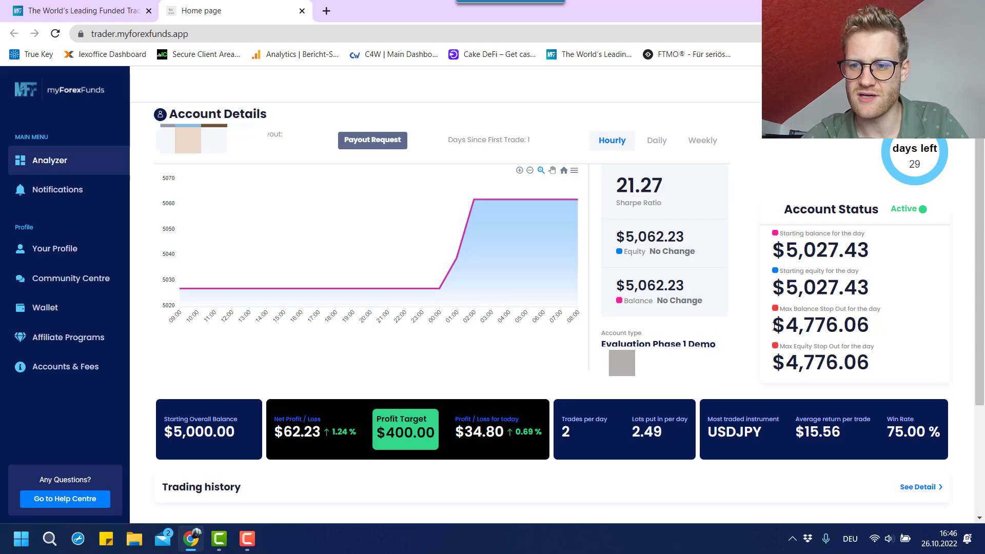
Step: Examine the day's maximum balance and equity stop-out limits and the account type on the dashboard
left_click_drag(773, 324, 875, 323)
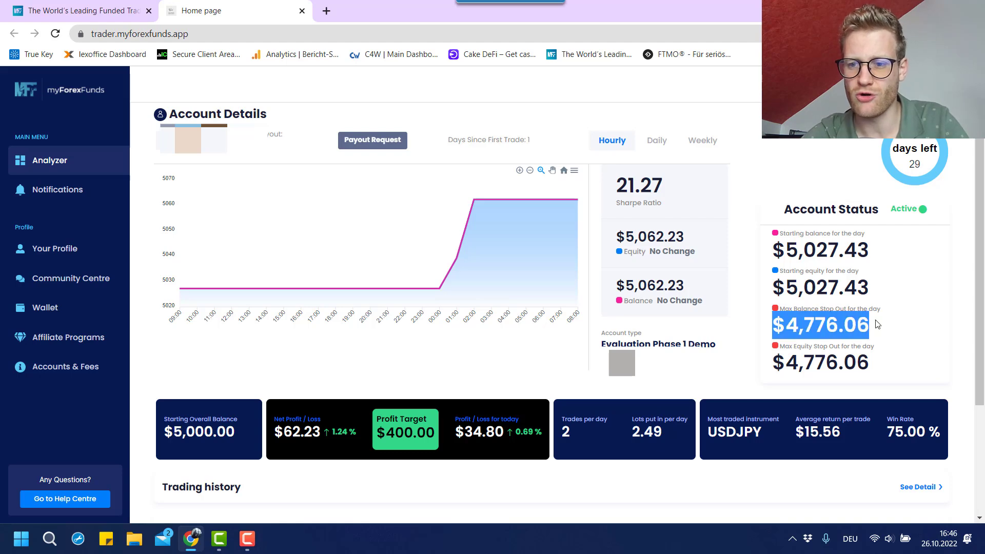
double_click(793, 367)
left_click(816, 307)
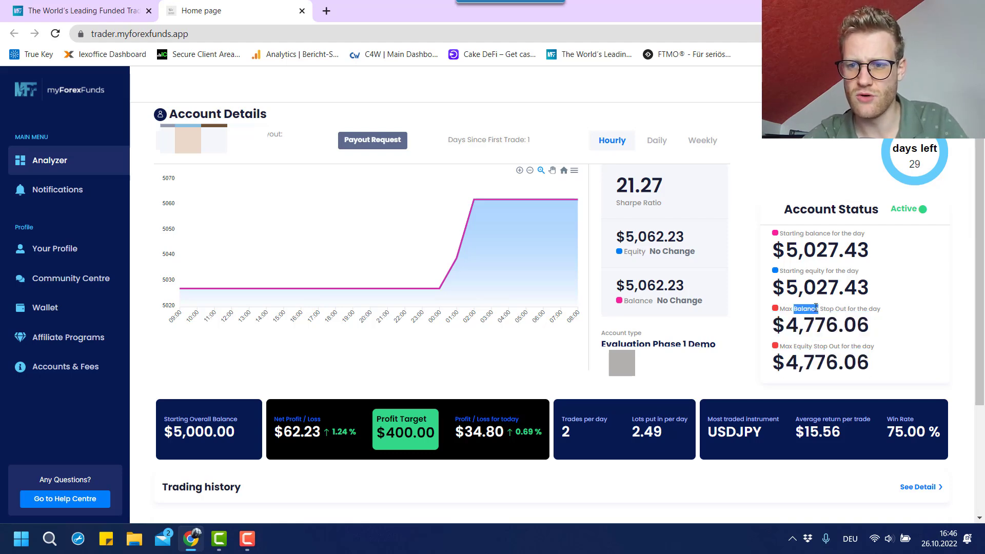
double_click(825, 324)
left_click(825, 325)
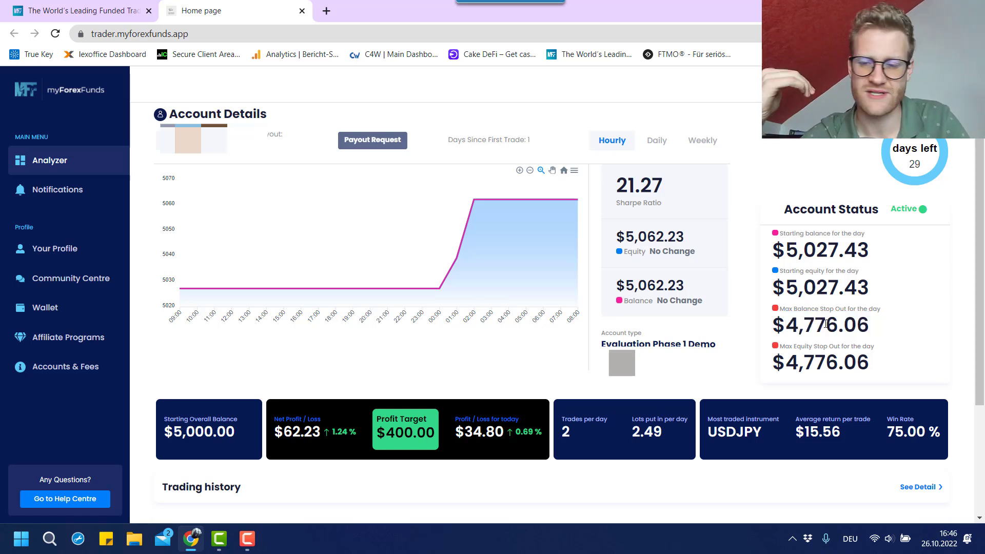
double_click(825, 324)
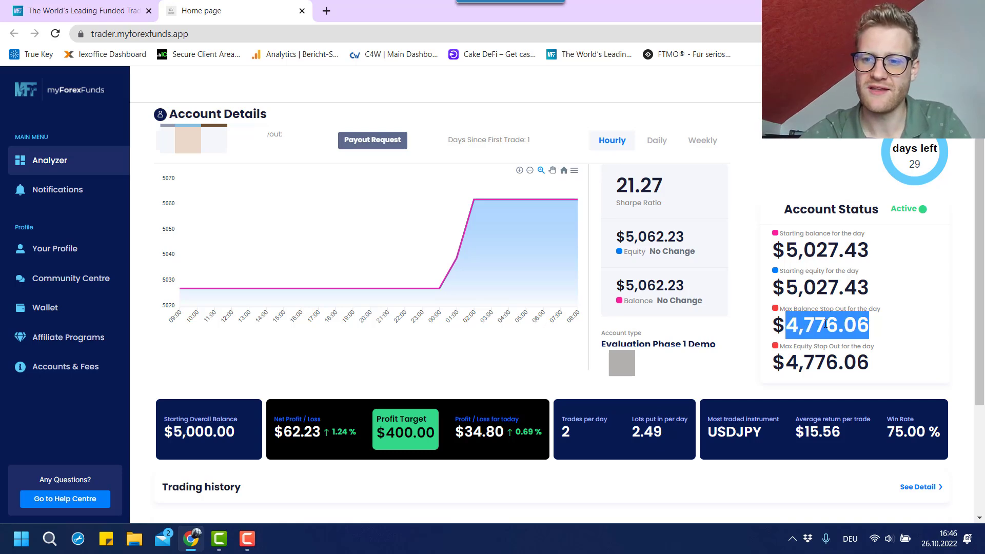
left_click(825, 324)
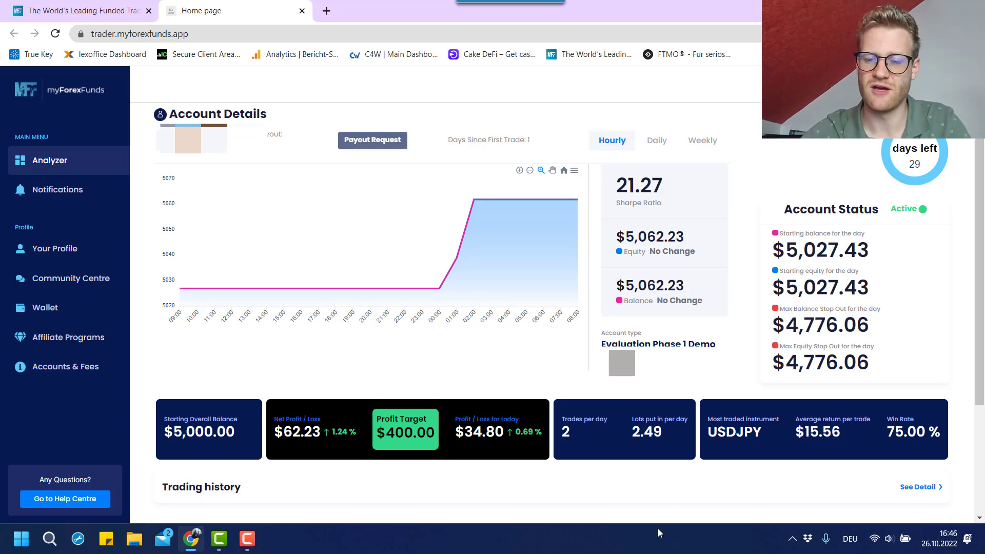
double_click(816, 316)
triple_click(660, 340)
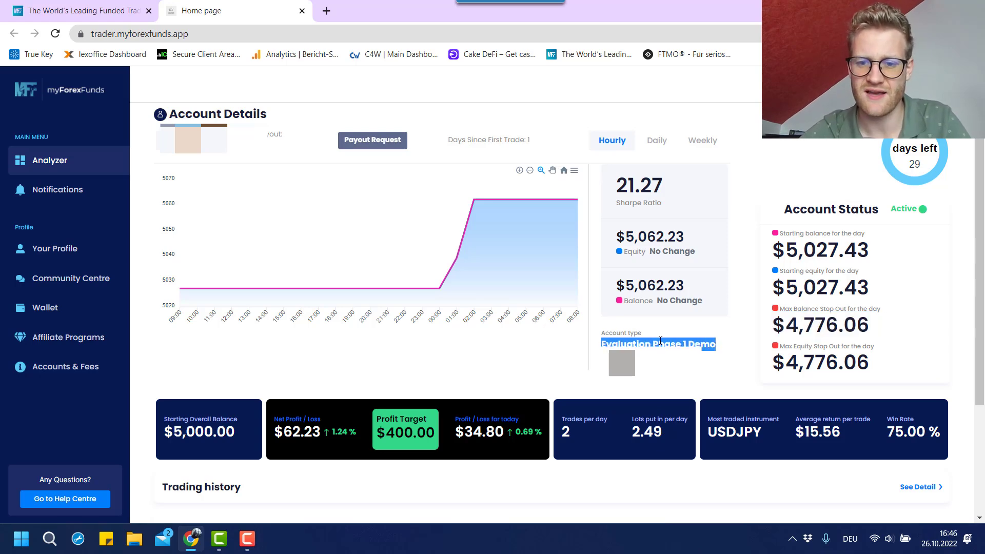
left_click(660, 340)
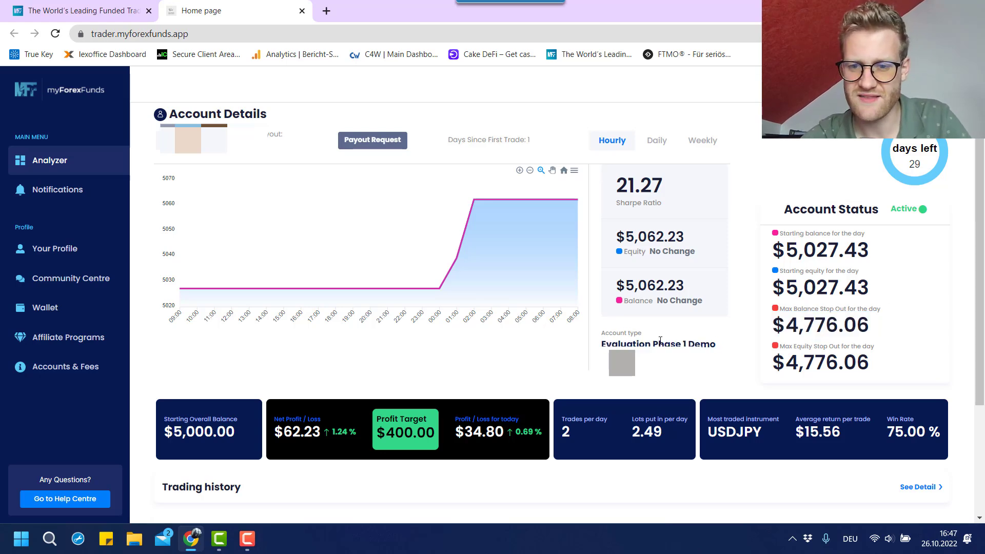